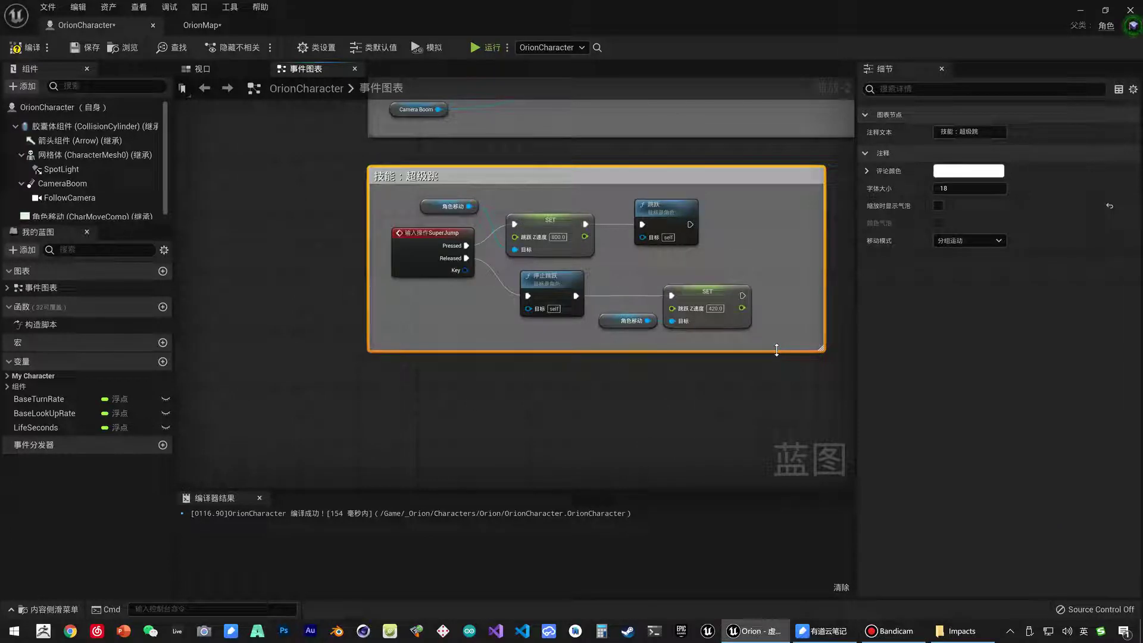
# Add a Float variable named ColdDown_SuperJump to the OrionCharacter blueprint.
pyautogui.moveTo(776, 330); pyautogui.dragTo(578, 323, button='right')
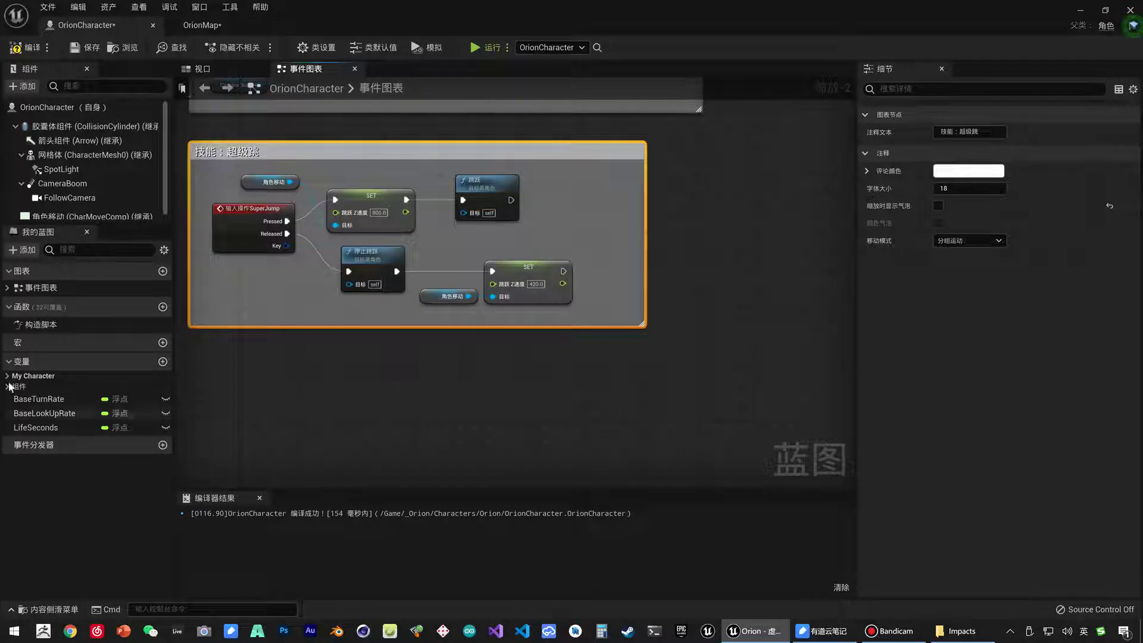
pyautogui.click(163, 362)
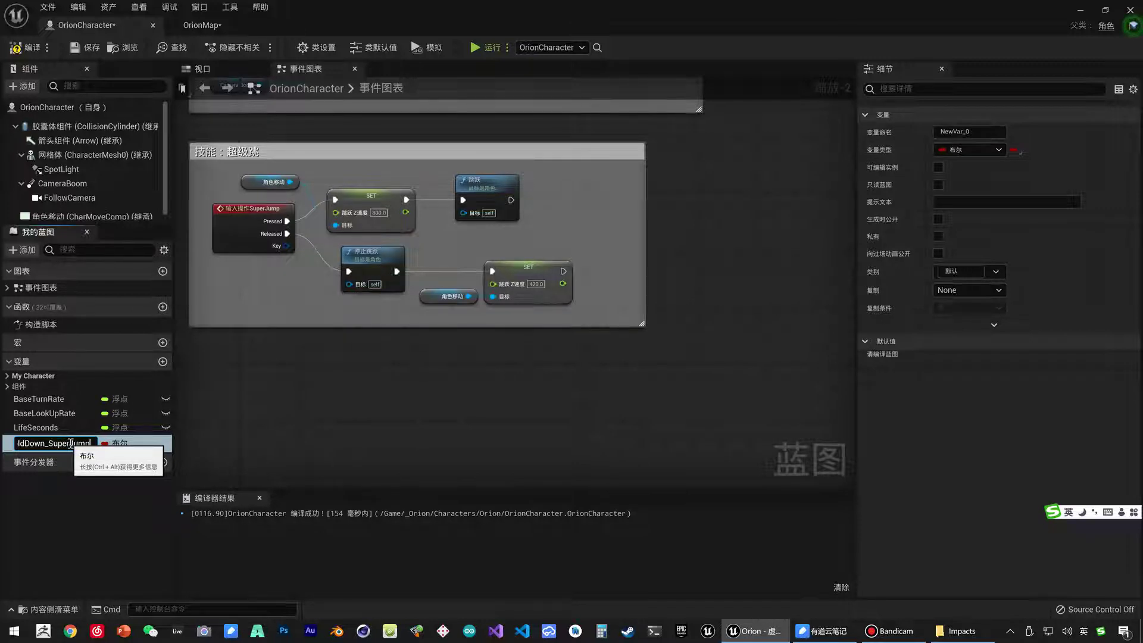
pyautogui.press('Return')
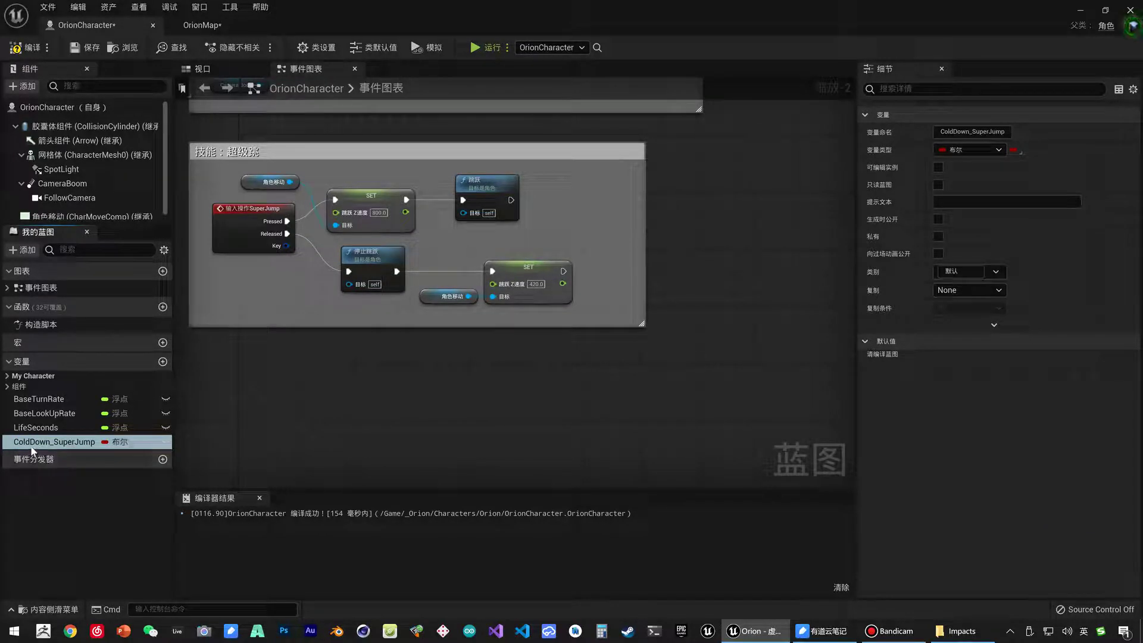
pyautogui.doubleClick(35, 442)
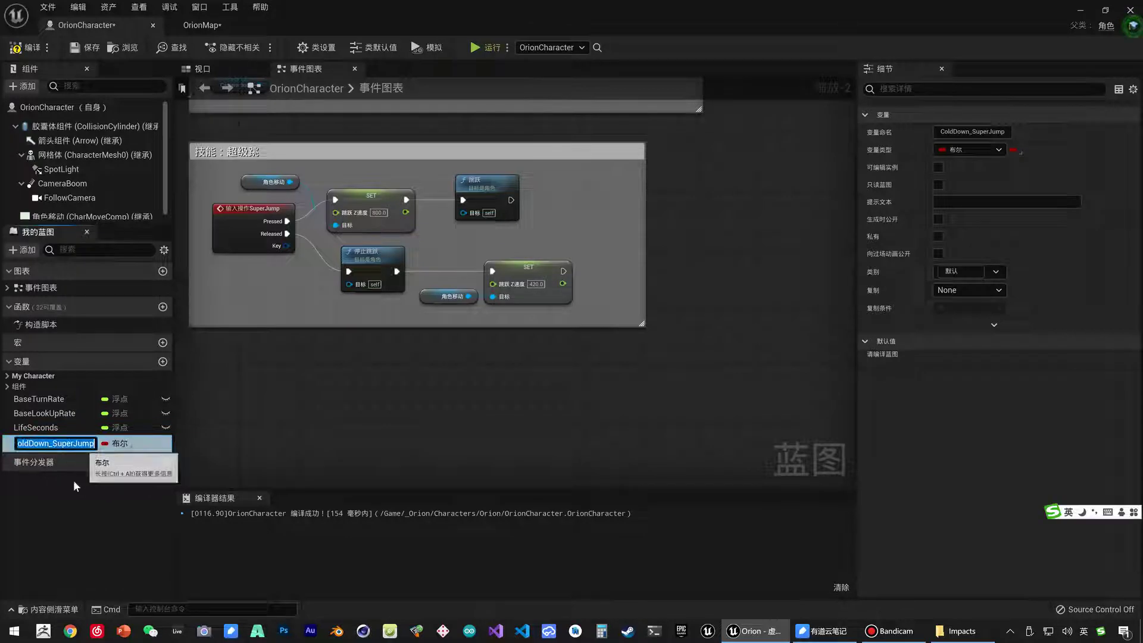
pyautogui.click(73, 480)
pyautogui.click(113, 441)
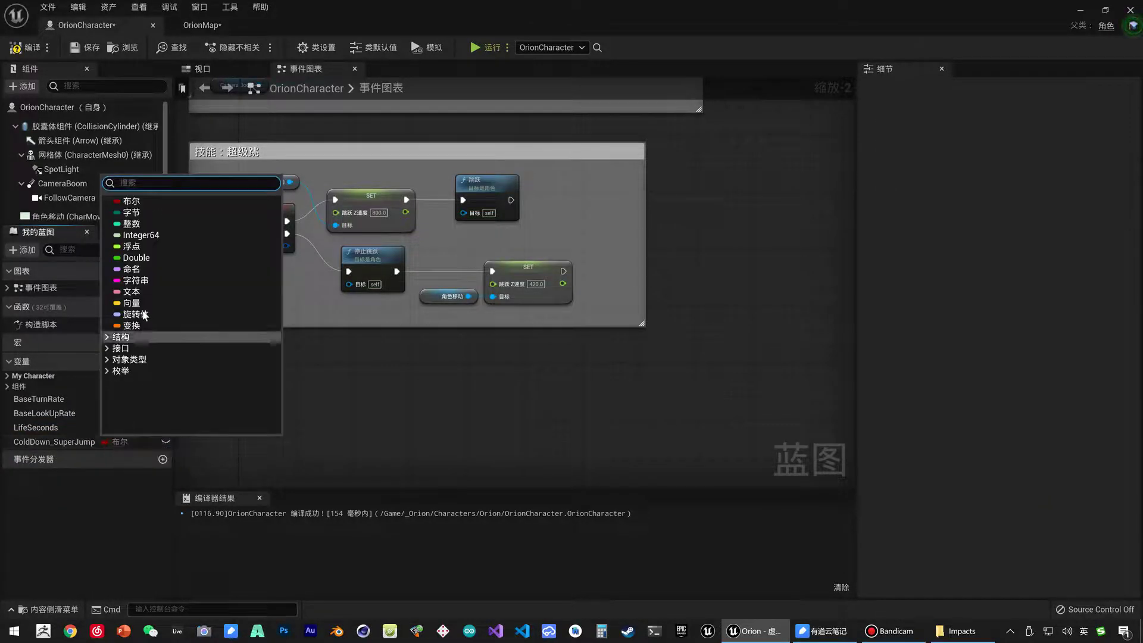
pyautogui.click(132, 246)
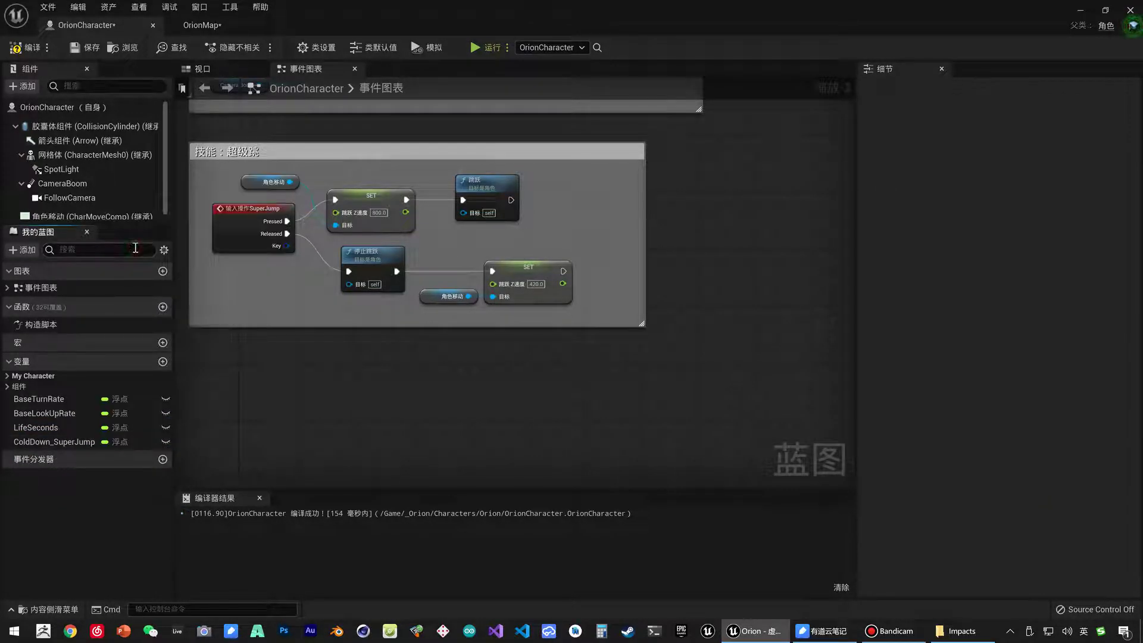
# Compile and save the blueprint, then set ColdDown_SuperJump's default value to 3.0.
pyautogui.click(16, 47)
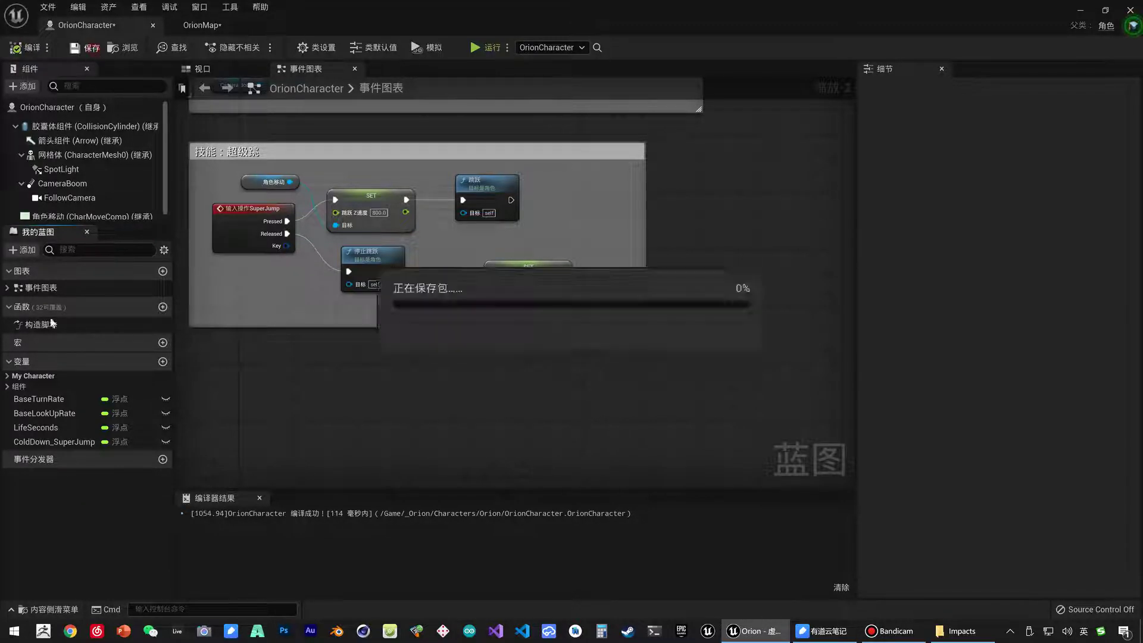
pyautogui.click(36, 443)
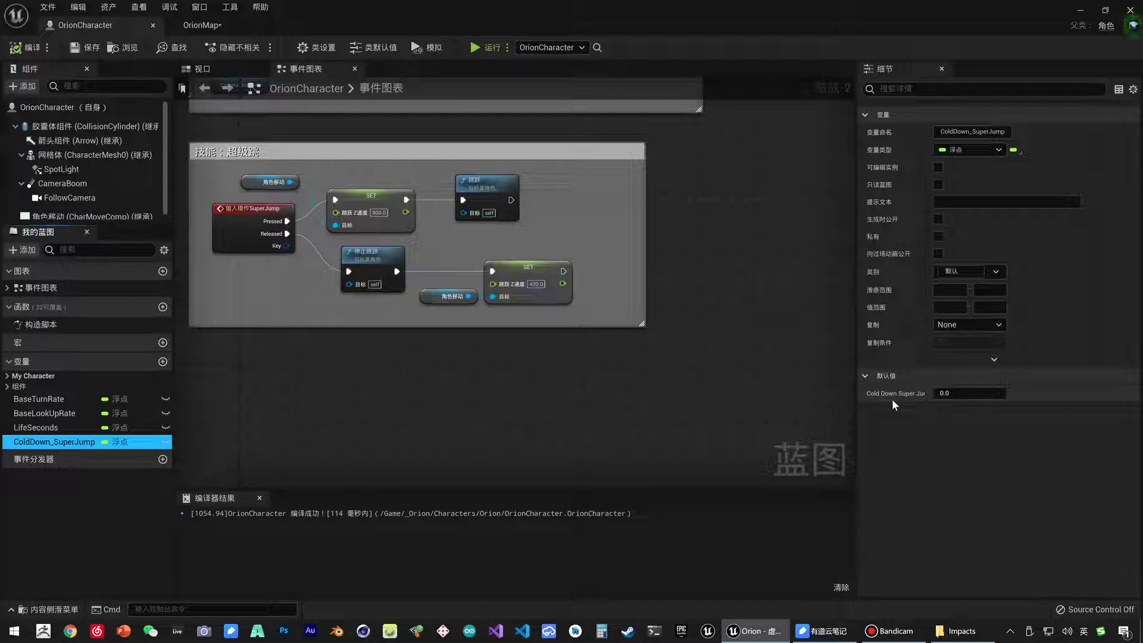
pyautogui.click(952, 393)
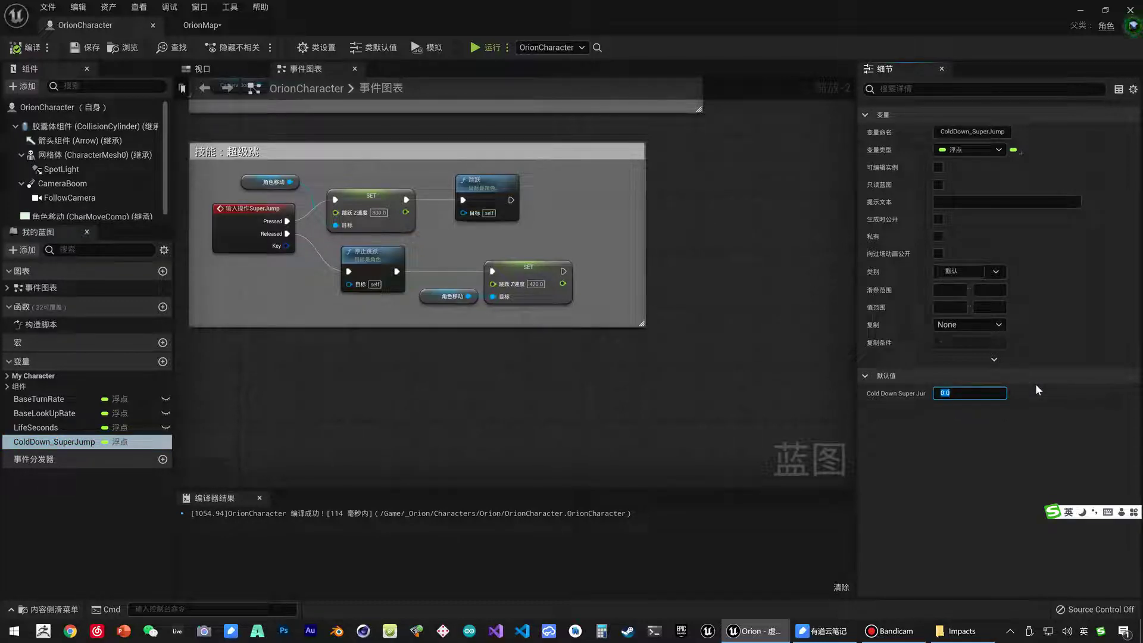
pyautogui.write('3')
pyautogui.press('Return')
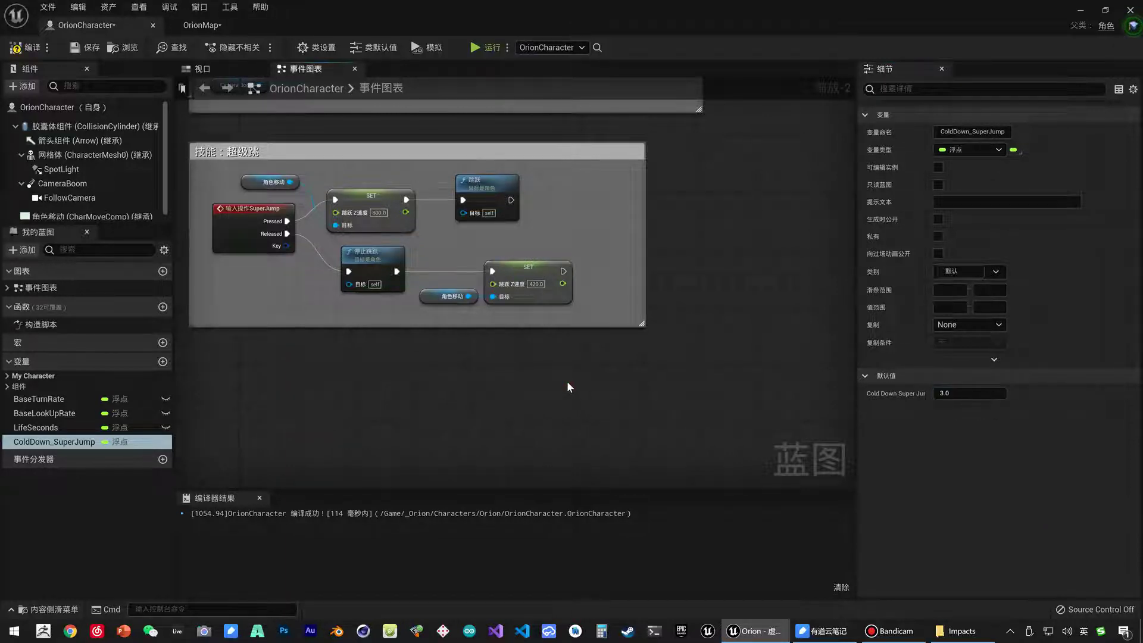
# Widen the 超级跳 comment box and select the jump and 800 jump-speed SET nodes.
pyautogui.moveTo(574, 378); pyautogui.dragTo(444, 390, button='right')
pyautogui.moveTo(511, 272); pyautogui.dragTo(636, 276)
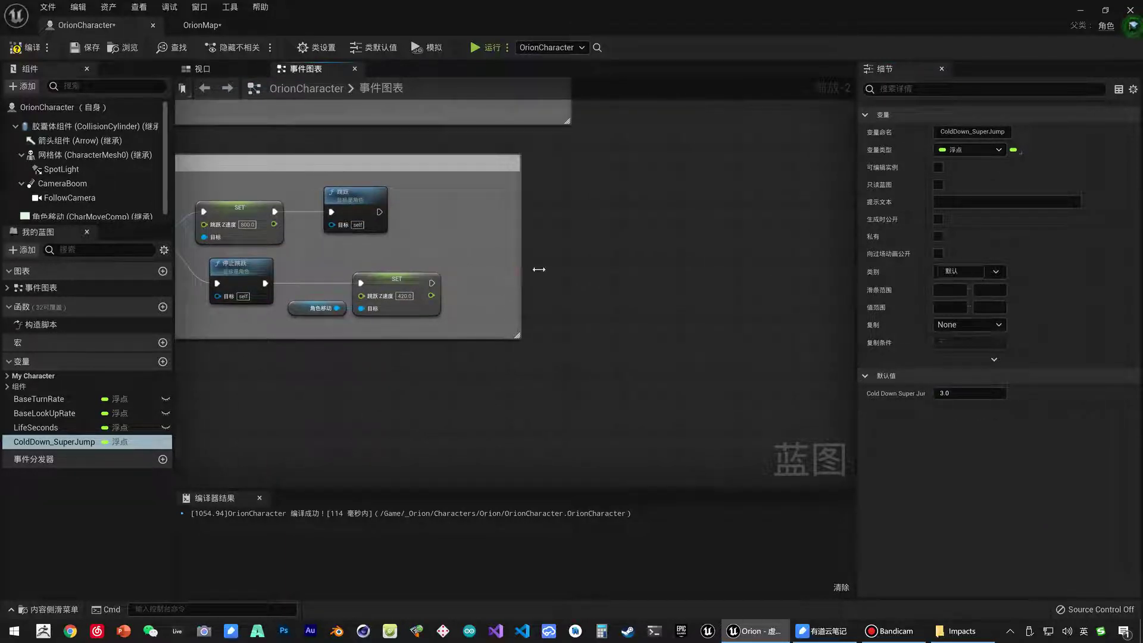
pyautogui.moveTo(488, 290)
pyautogui.mouseDown(button='right')
pyautogui.moveTo(608, 296)
pyautogui.moveTo(573, 302)
pyautogui.mouseUp(button='right')
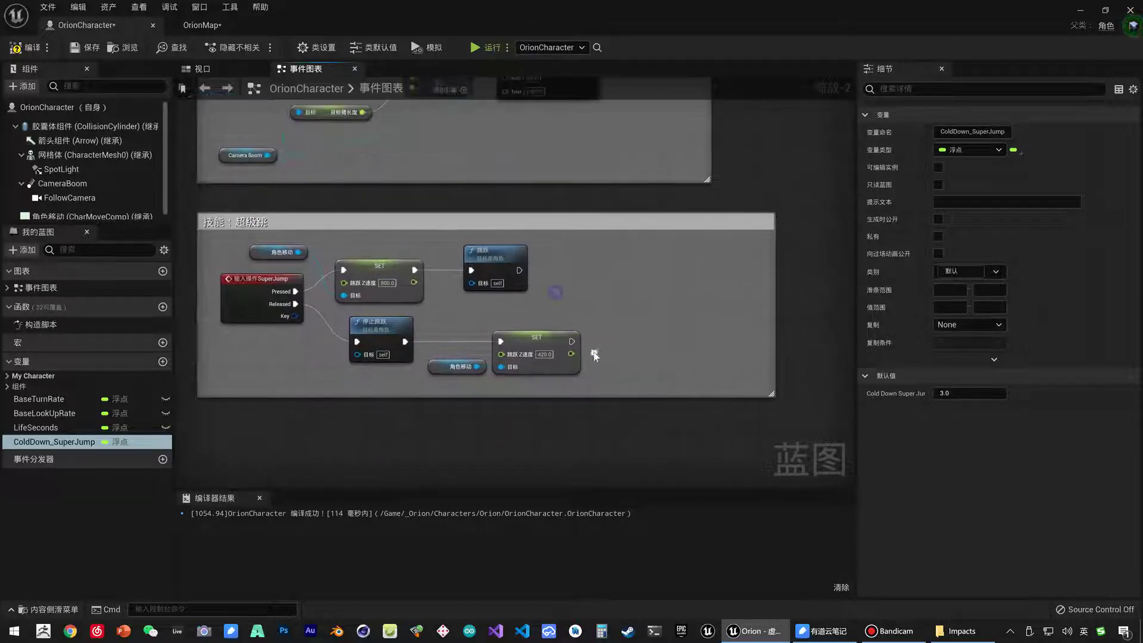
pyautogui.moveTo(572, 302)
pyautogui.mouseDown()
pyautogui.moveTo(402, 268)
pyautogui.moveTo(506, 272)
pyautogui.mouseUp()
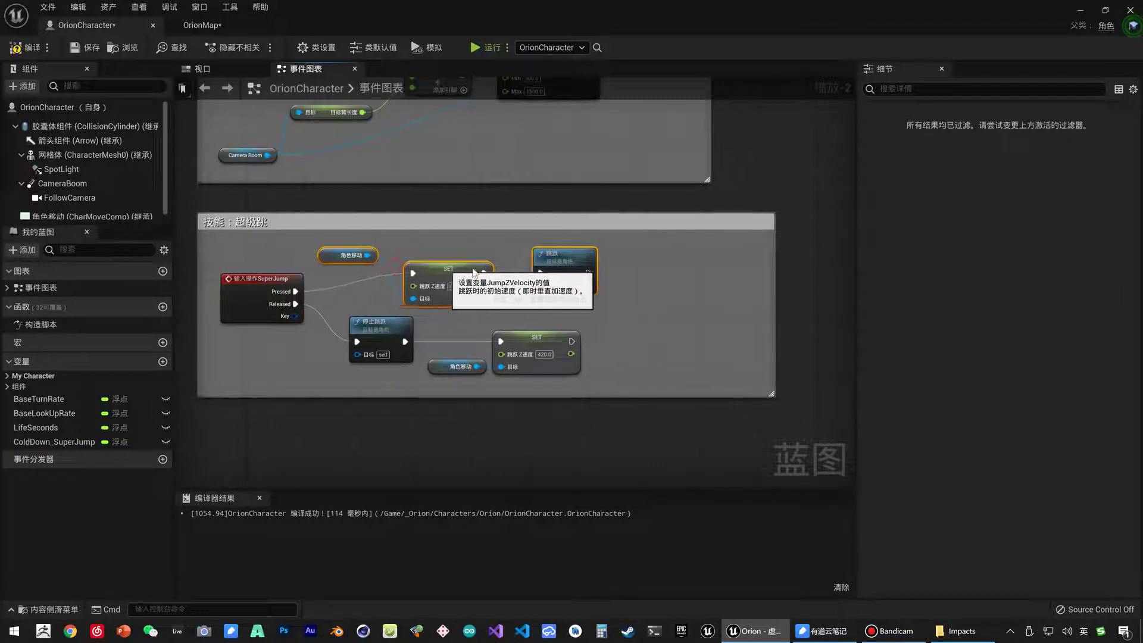
# Shift the jump nodes right and insert a Do Once node after the SuperJump Pressed output.
pyautogui.click(353, 298)
pyautogui.moveTo(353, 298); pyautogui.dragTo(395, 309, button='right')
pyautogui.moveTo(356, 306); pyautogui.dragTo(391, 291)
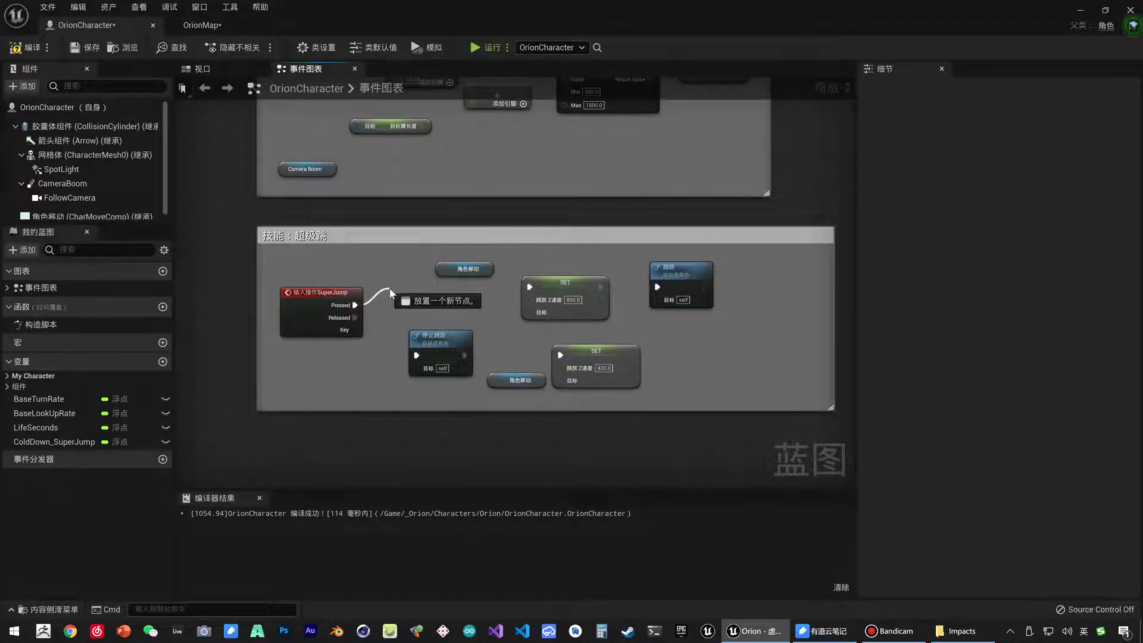
pyautogui.write('do o')
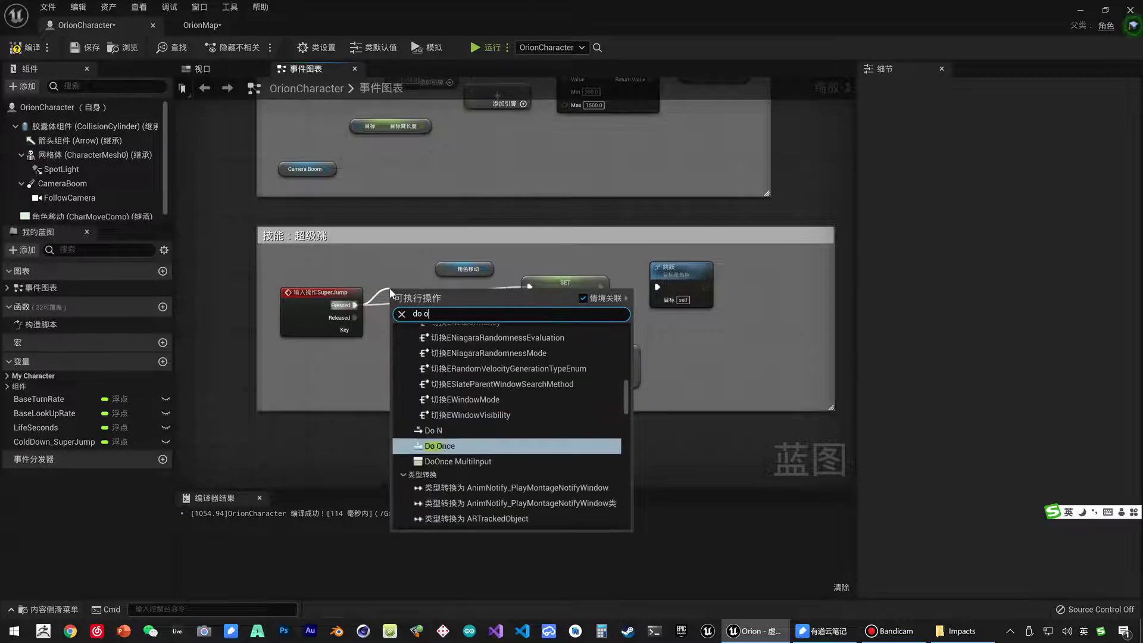
pyautogui.write('nce')
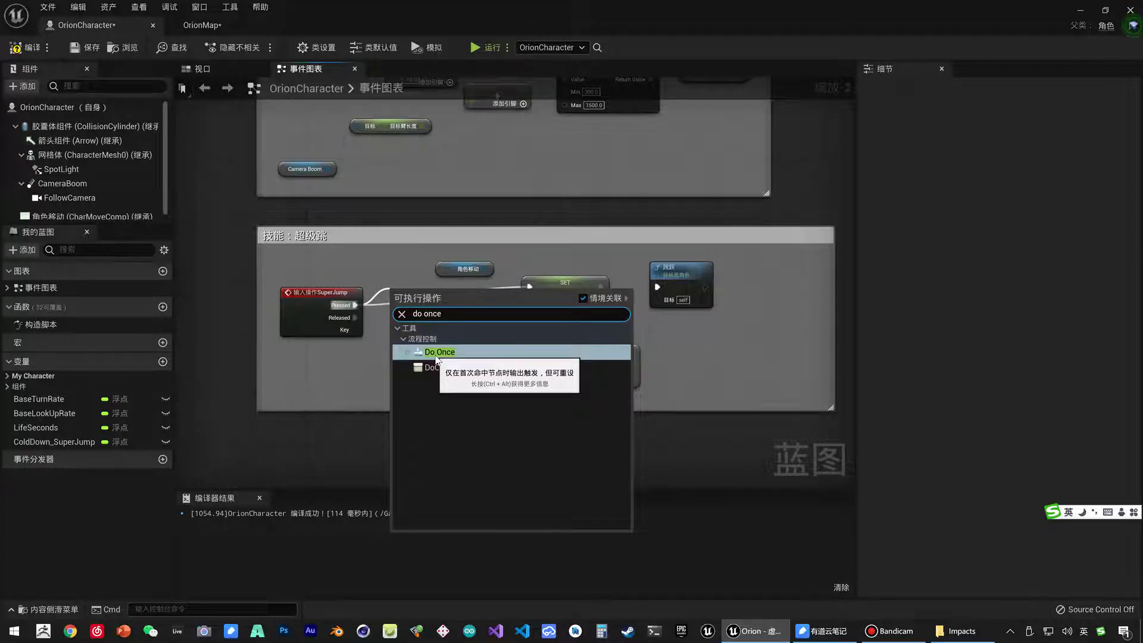
pyautogui.click(438, 351)
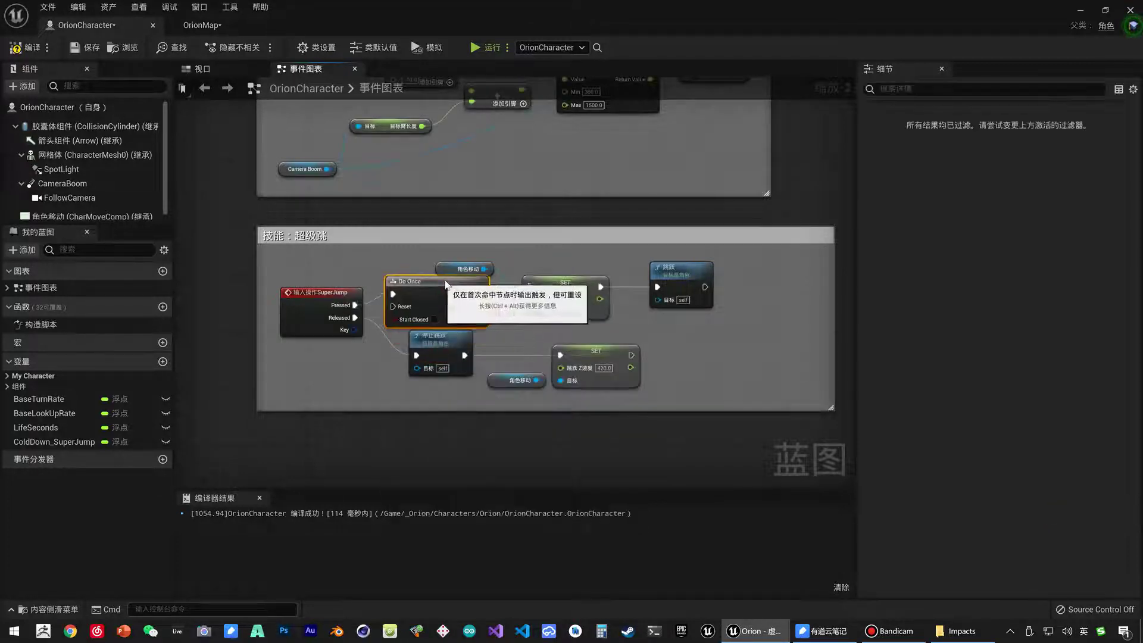
pyautogui.moveTo(516, 285); pyautogui.dragTo(473, 335, button='right')
pyautogui.moveTo(436, 312); pyautogui.dragTo(450, 306)
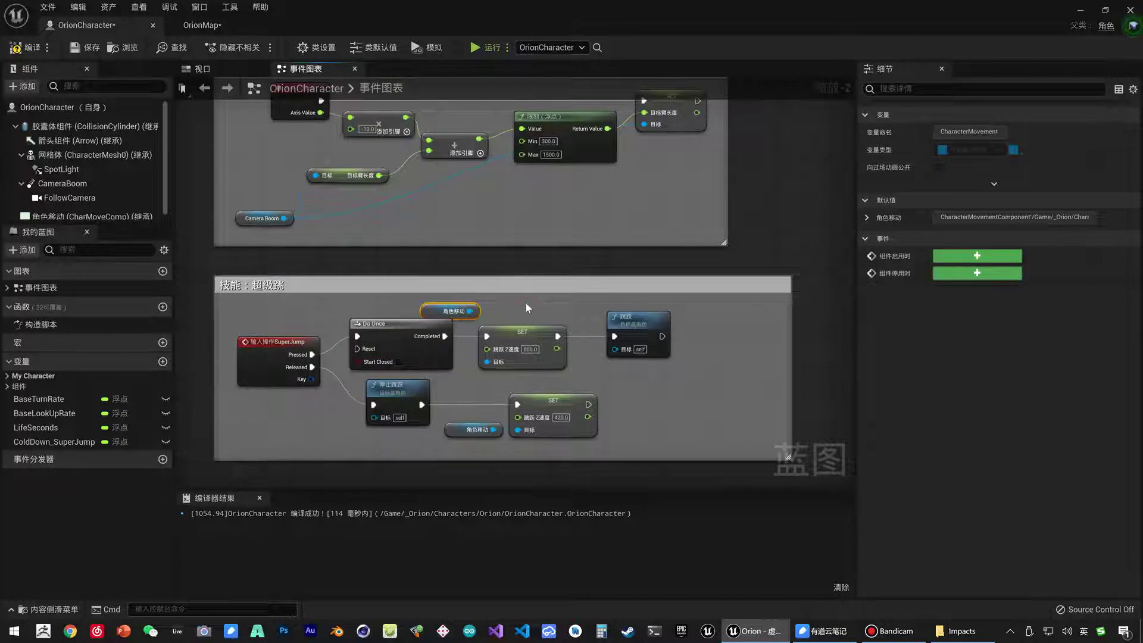
# Space the SET and jump nodes further right of Do Once, zooming in on the wiring.
pyautogui.moveTo(526, 308); pyautogui.dragTo(654, 351)
pyautogui.moveTo(522, 331); pyautogui.dragTo(579, 332)
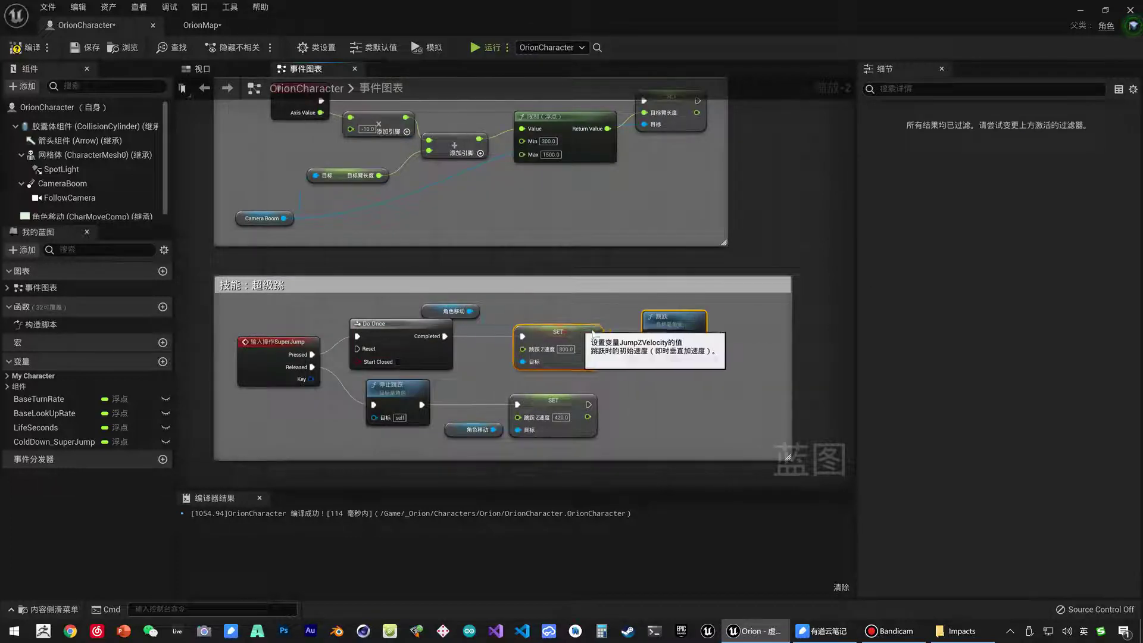
pyautogui.click(432, 310)
pyautogui.scroll(1, 587, 353)
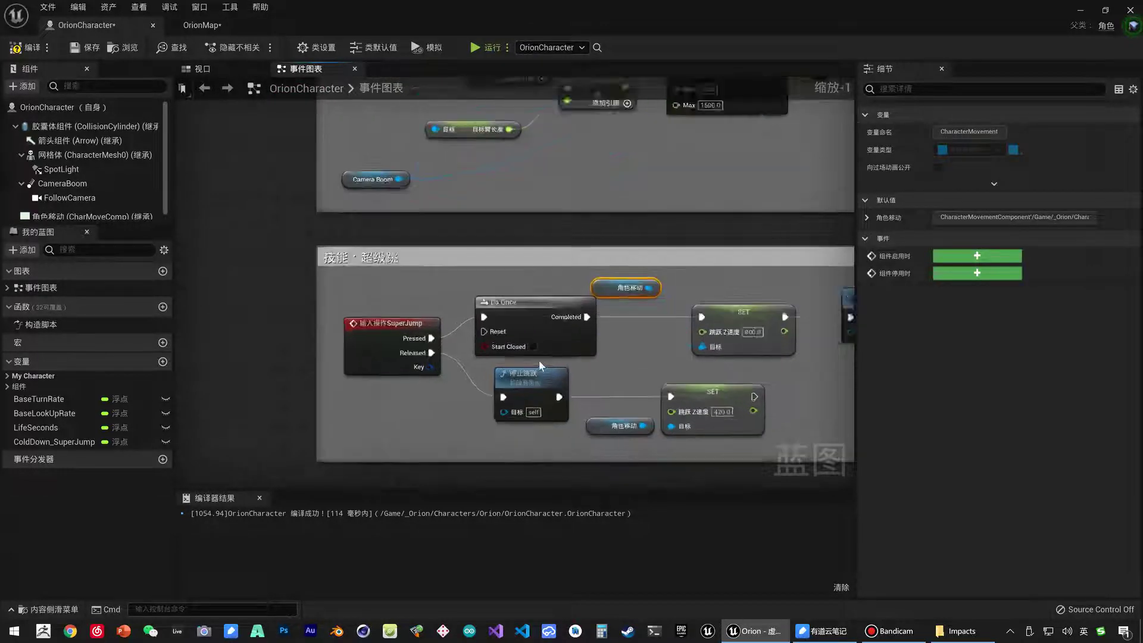
pyautogui.scroll(1, 538, 360)
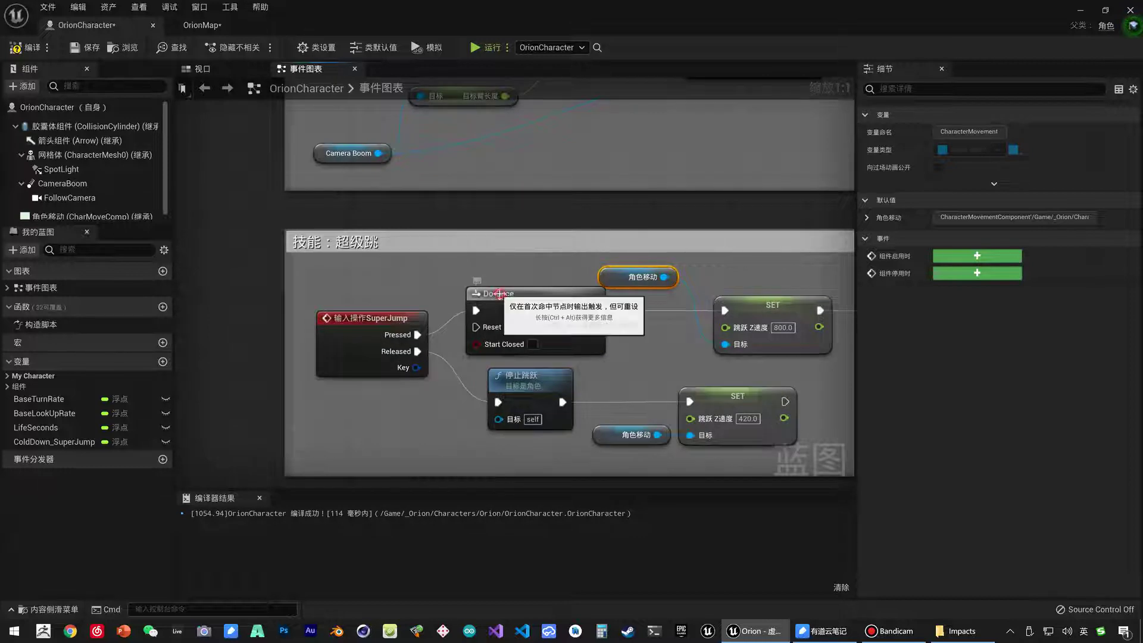
pyautogui.click(499, 294)
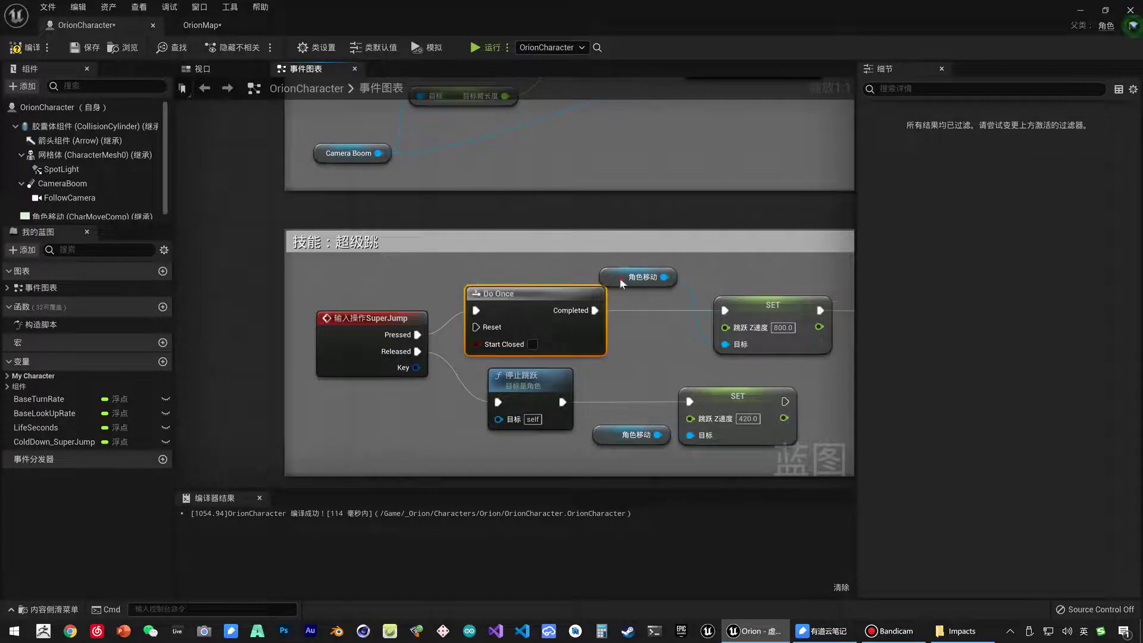
pyautogui.click(640, 278)
# Review the full super-jump row and the ColdDown_SuperJump variable's settings.
pyautogui.moveTo(519, 341); pyautogui.dragTo(405, 356, button='right')
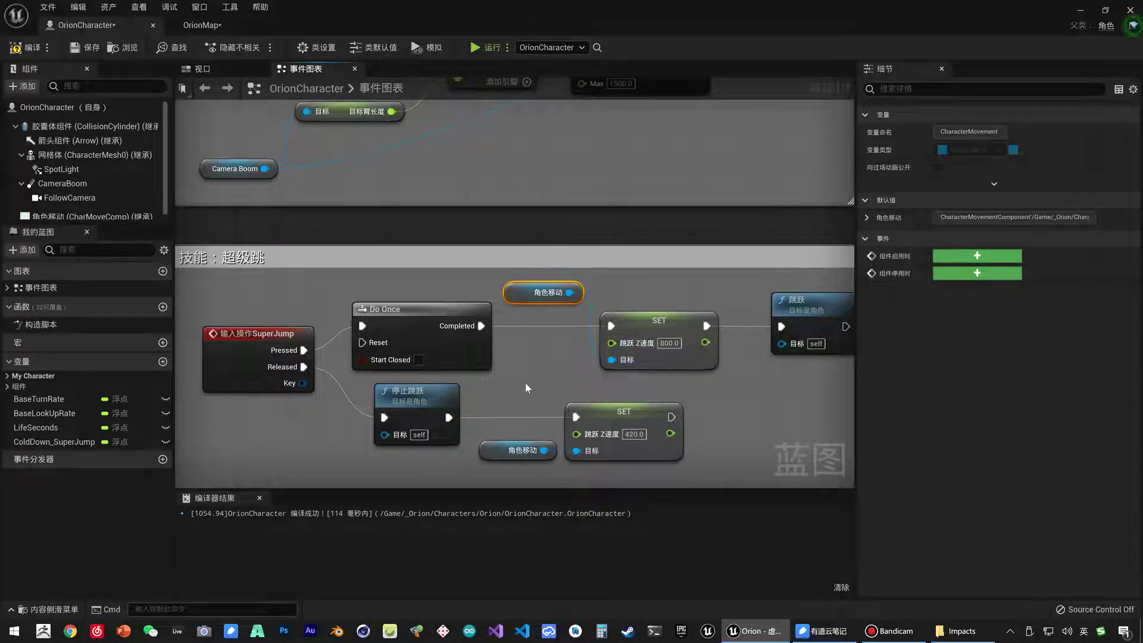
pyautogui.moveTo(594, 407); pyautogui.dragTo(519, 403, button='right')
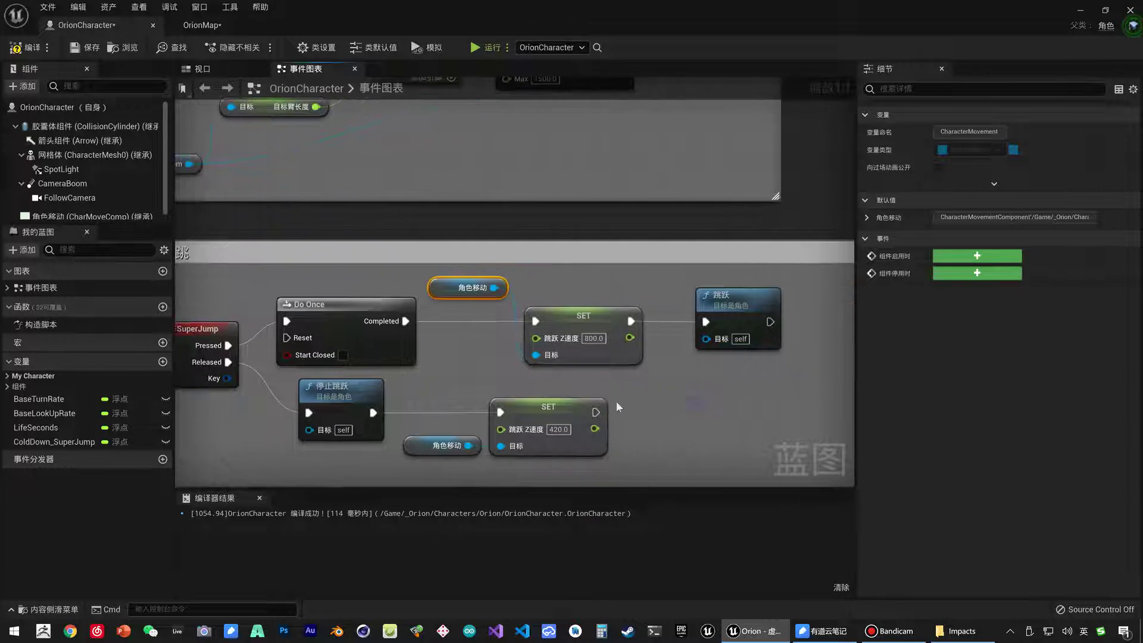
pyautogui.click(54, 442)
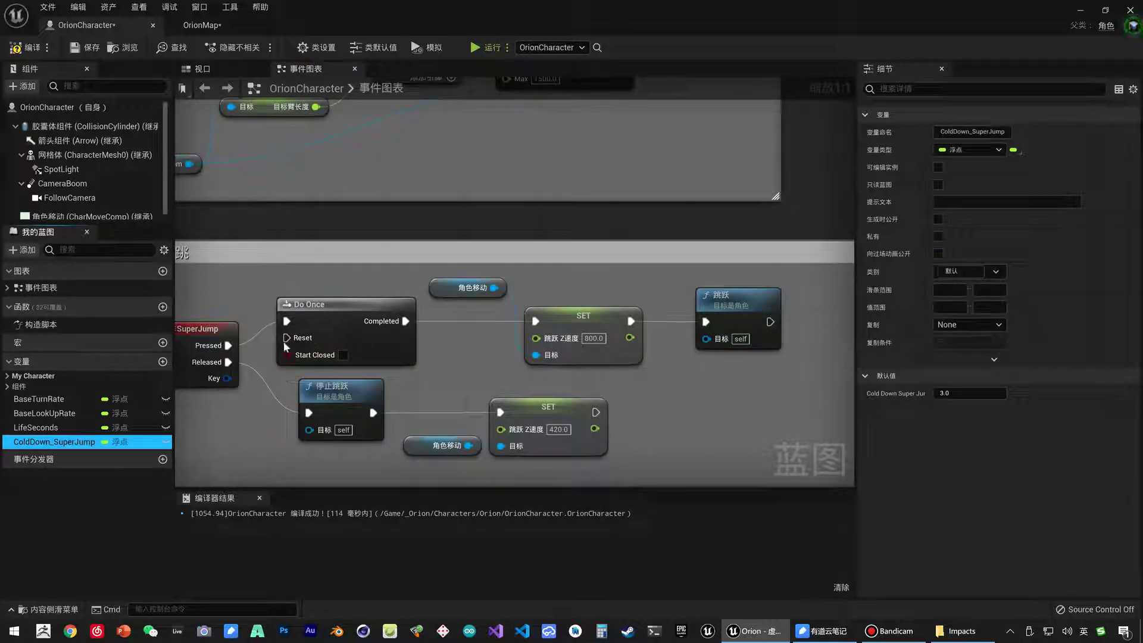
pyautogui.click(322, 309)
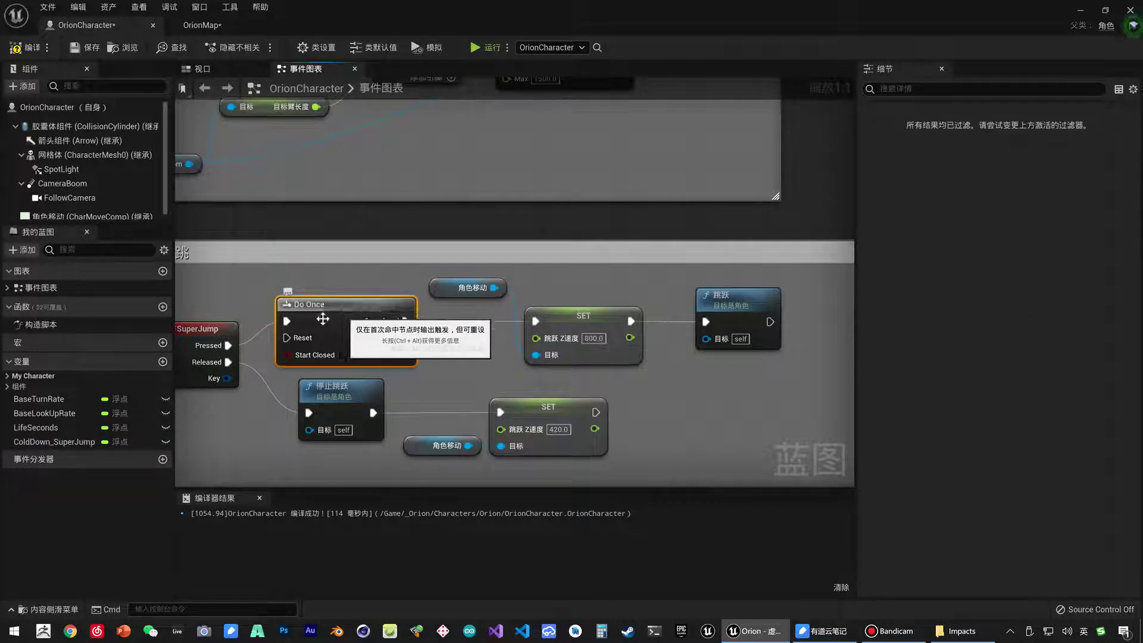
pyautogui.moveTo(304, 287); pyautogui.dragTo(364, 285, button='right')
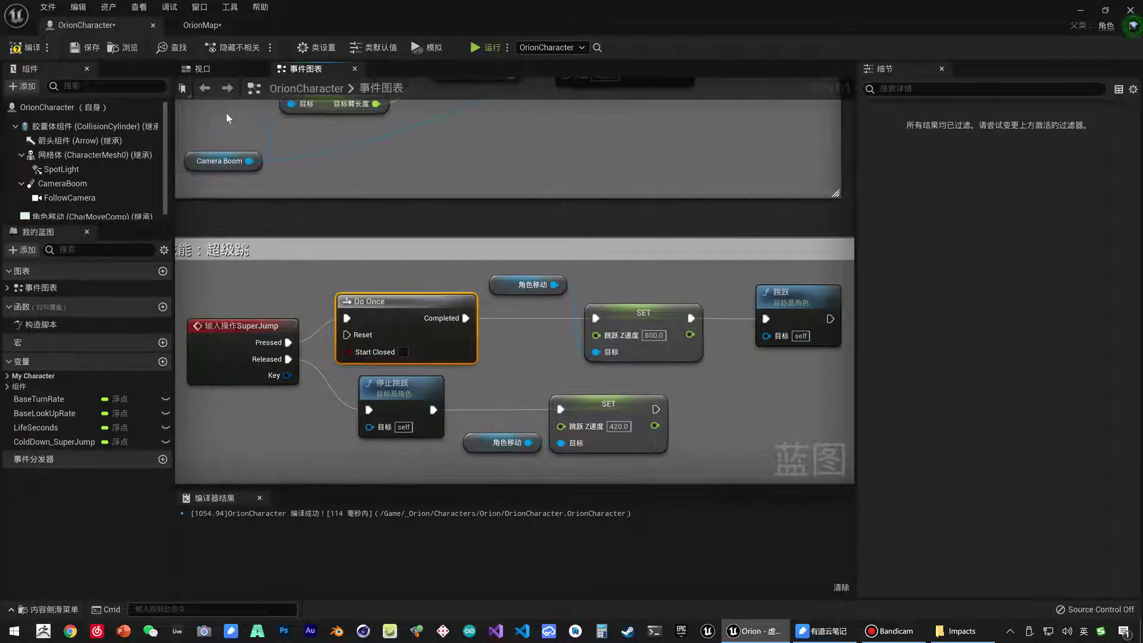
# Play-test OrionMap with Alt+P, walking the character forward with W, then stop with Escape.
pyautogui.click(202, 25)
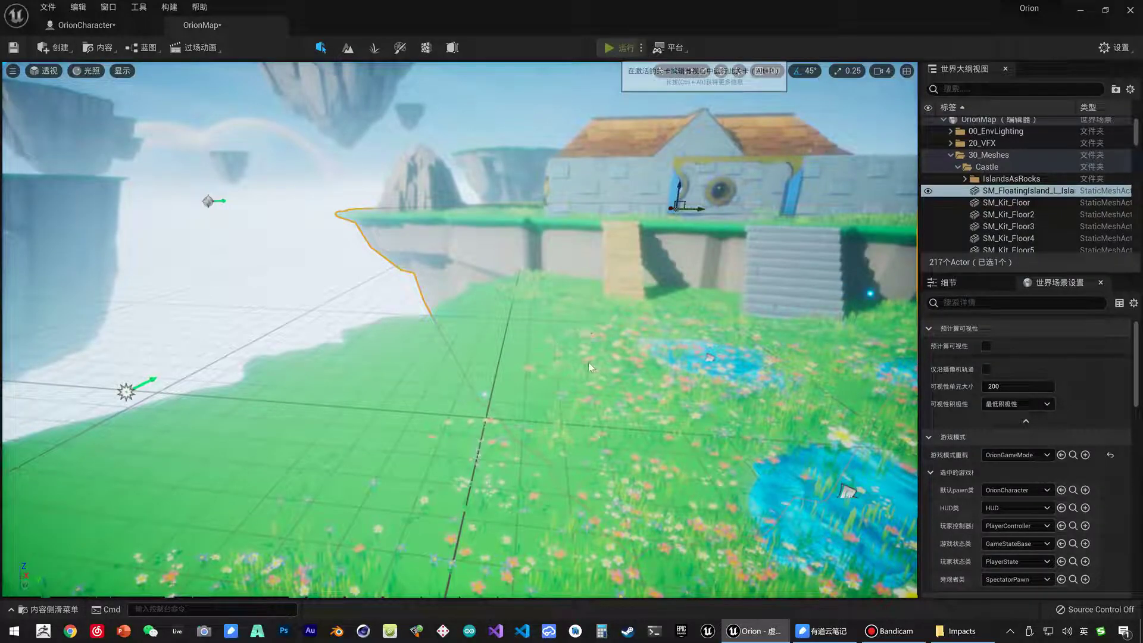
pyautogui.hotkey('alt', 'p')
pyautogui.press('w')
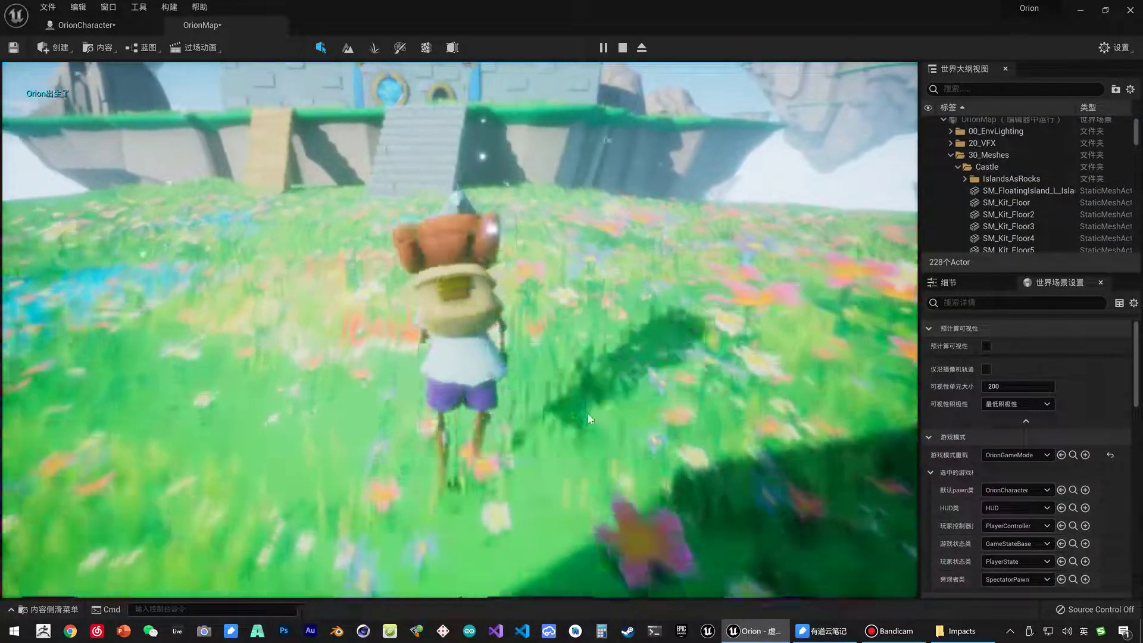
pyautogui.press('w')
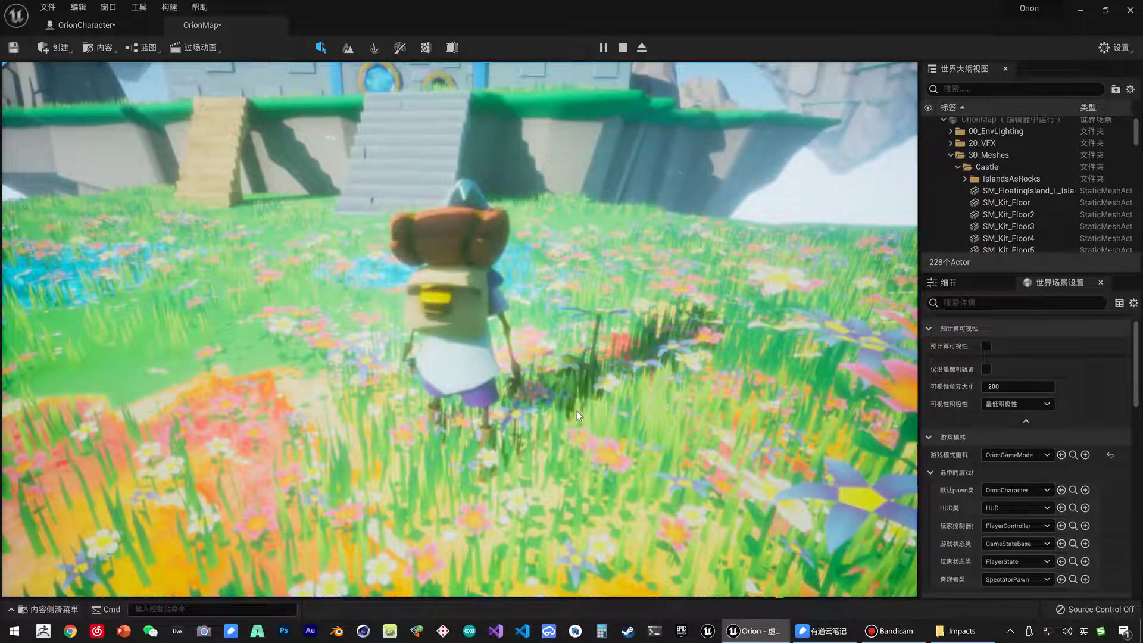
pyautogui.press('Escape')
# Return to the OrionCharacter graph and inspect the Do Once node's Reset input options.
pyautogui.click(94, 24)
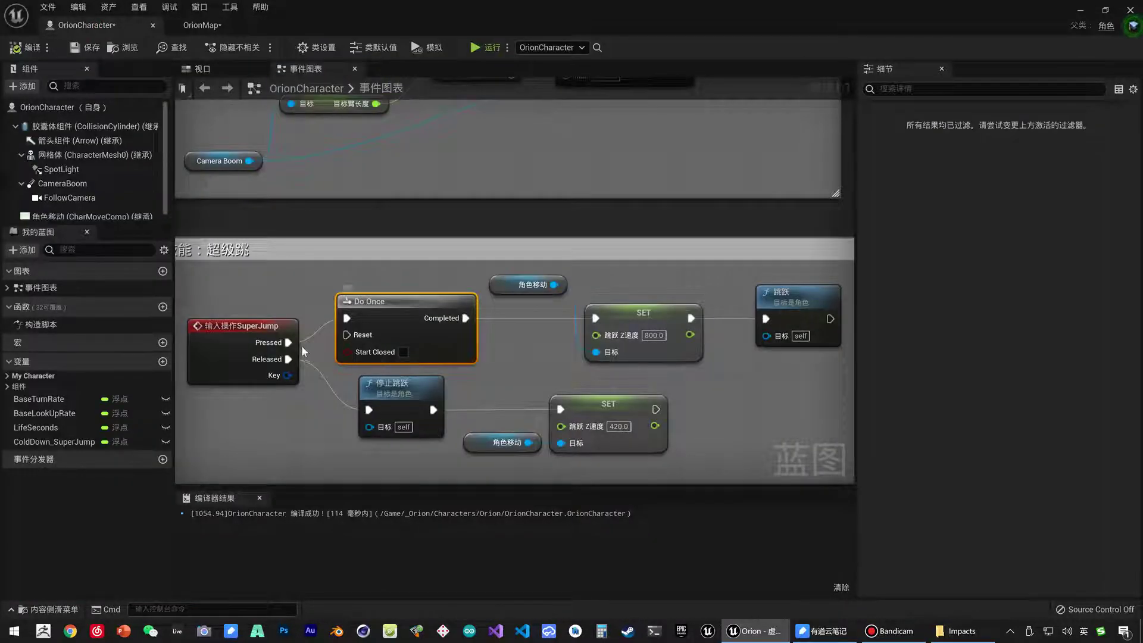
pyautogui.moveTo(301, 345); pyautogui.dragTo(509, 348, button='right')
pyautogui.rightClick(543, 340)
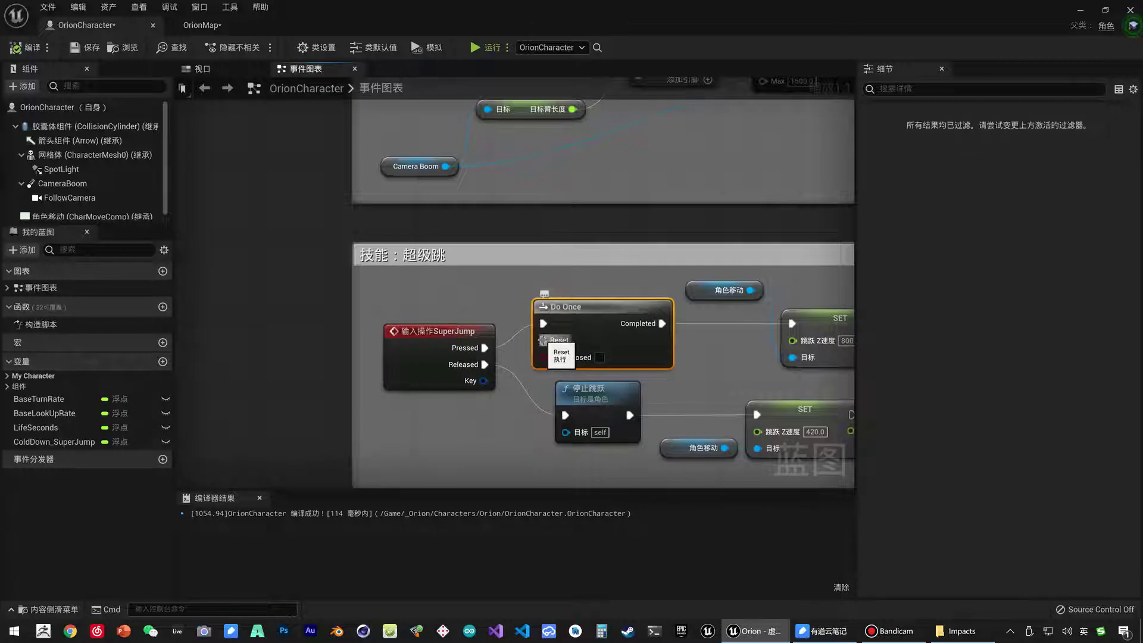
pyautogui.click(473, 426)
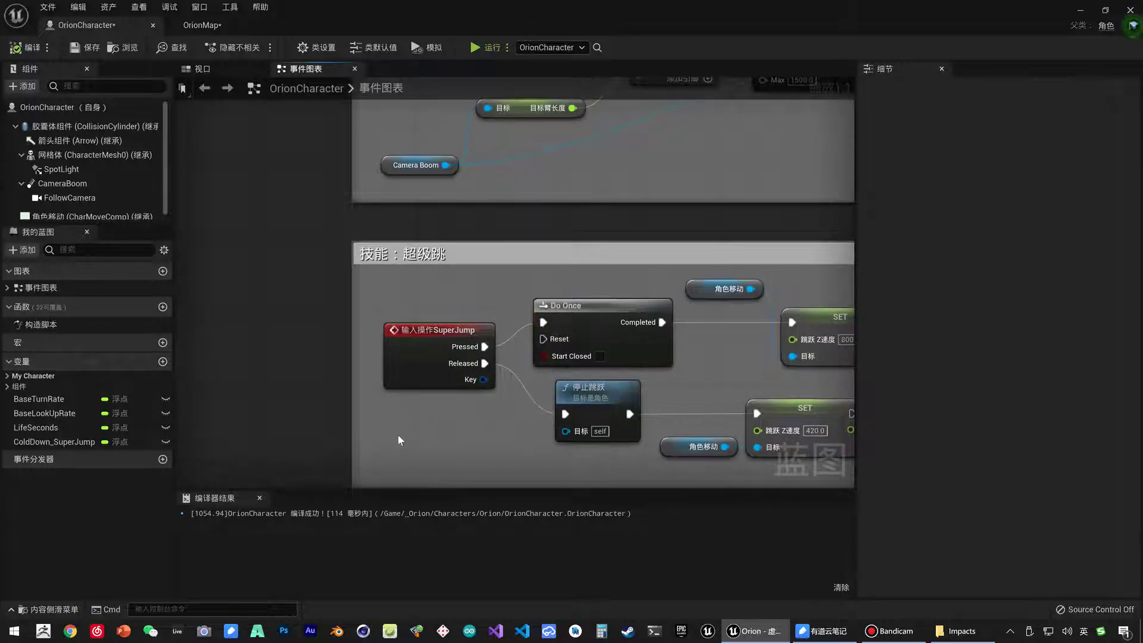
# Add a custom event via 'add custom' and name it SuperJump Reset.
pyautogui.rightClick(398, 434)
pyautogui.write('add custom')
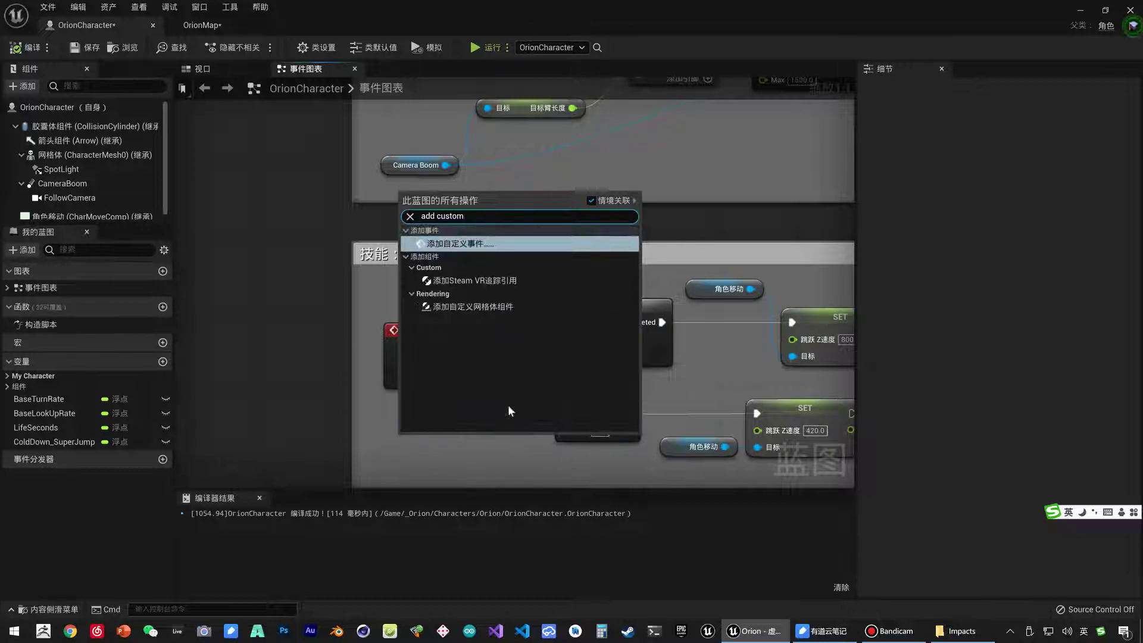
pyautogui.click(457, 246)
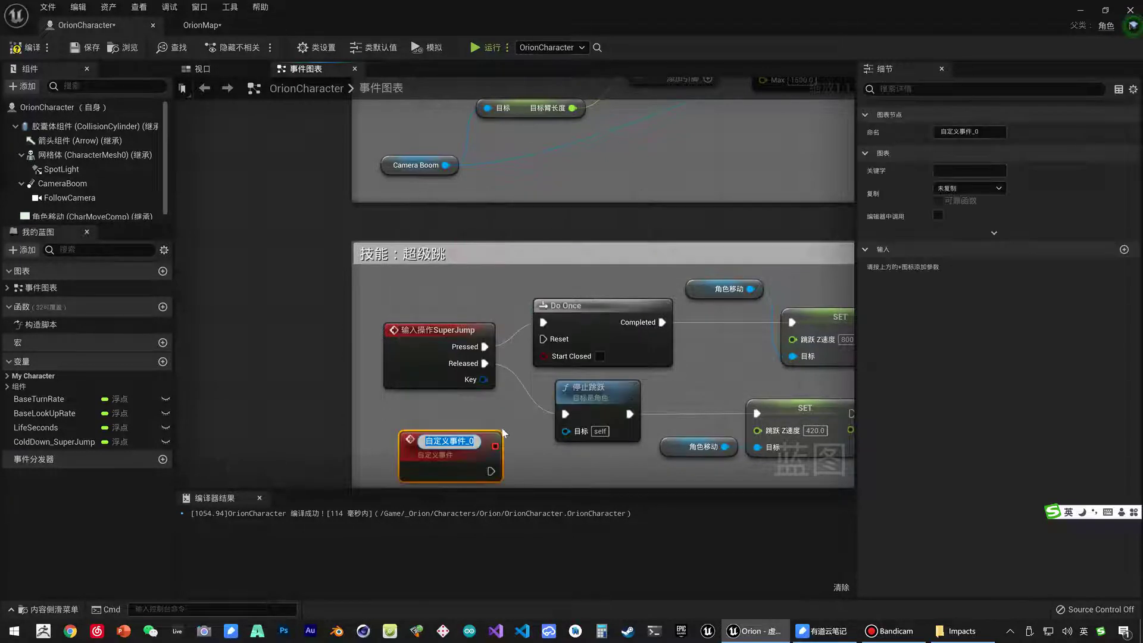
pyautogui.click(454, 445)
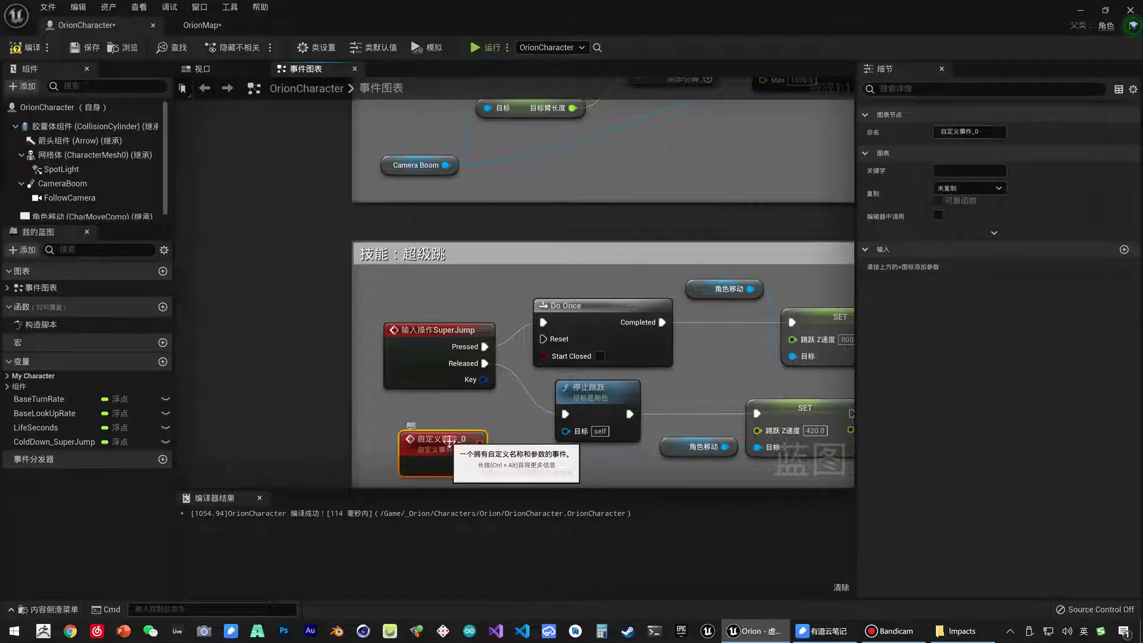
pyautogui.doubleClick(454, 444)
pyautogui.write('SuperJum')
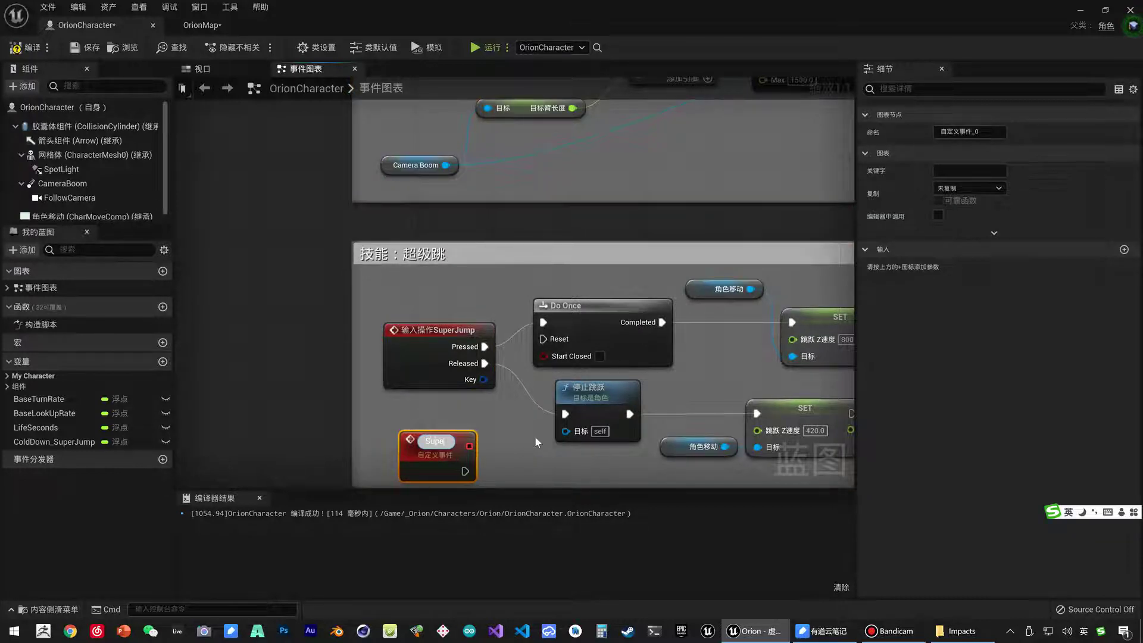
pyautogui.write('p_')
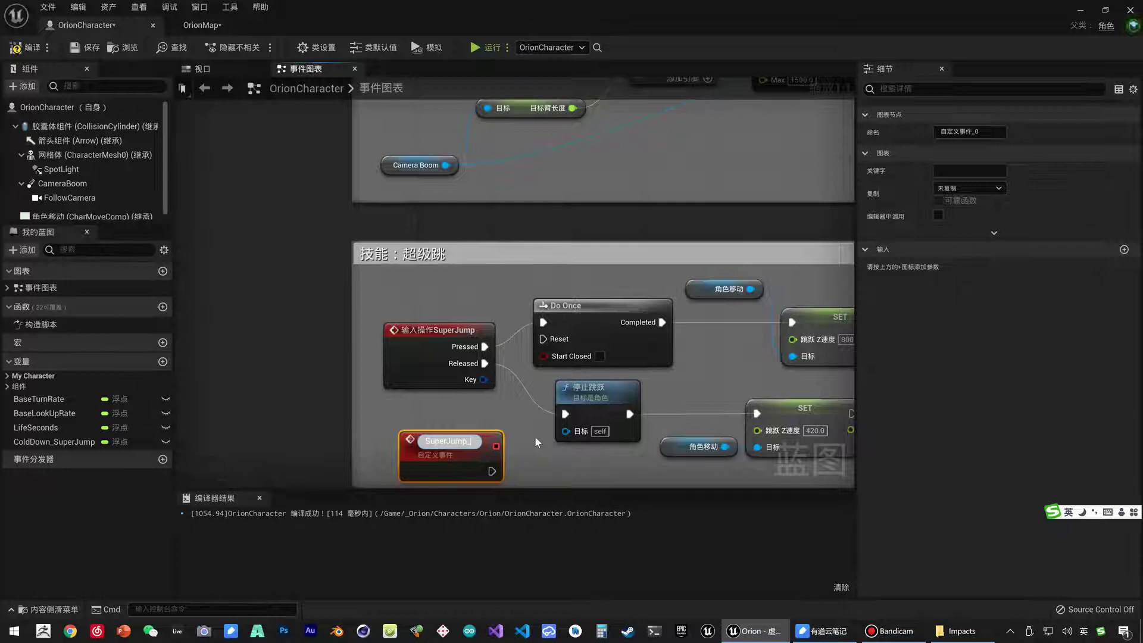
pyautogui.press('capslock')
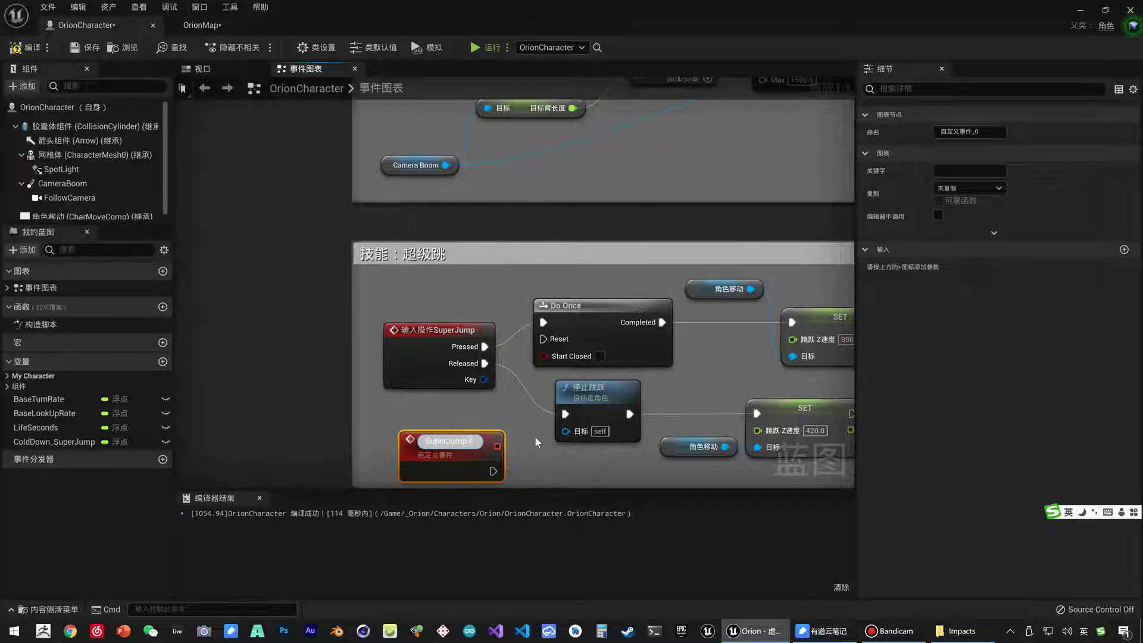
pyautogui.write('Reset')
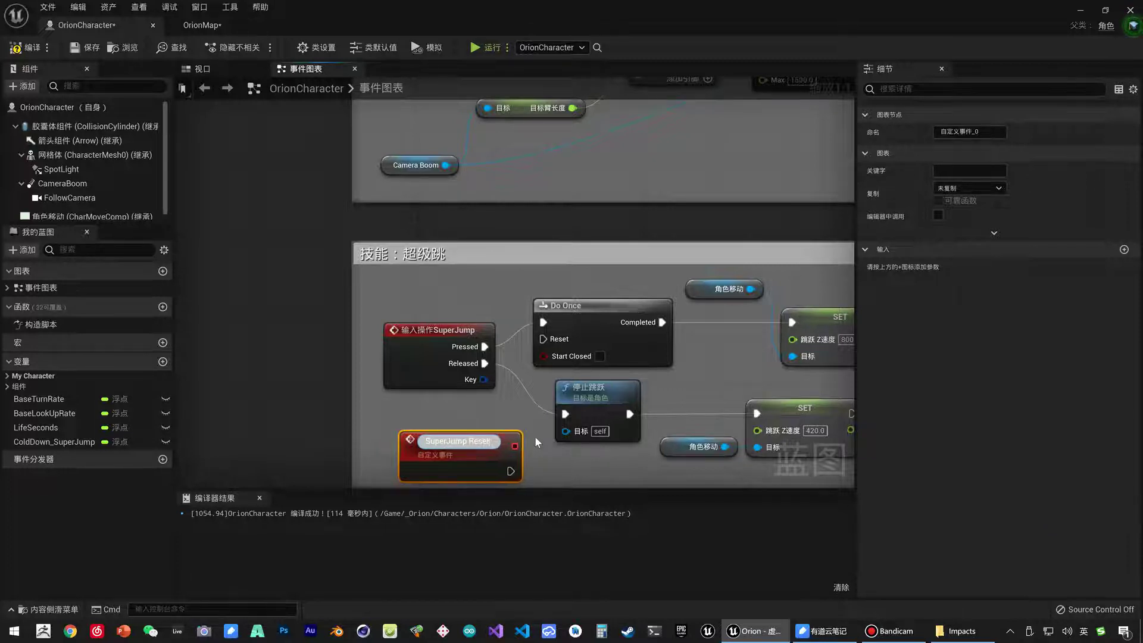
pyautogui.press('Return')
# Wire SuperJump Reset into Do Once's Reset input and place it above the SuperJump input node.
pyautogui.moveTo(460, 438)
pyautogui.mouseDown()
pyautogui.moveTo(451, 419)
pyautogui.moveTo(547, 350)
pyautogui.mouseUp()
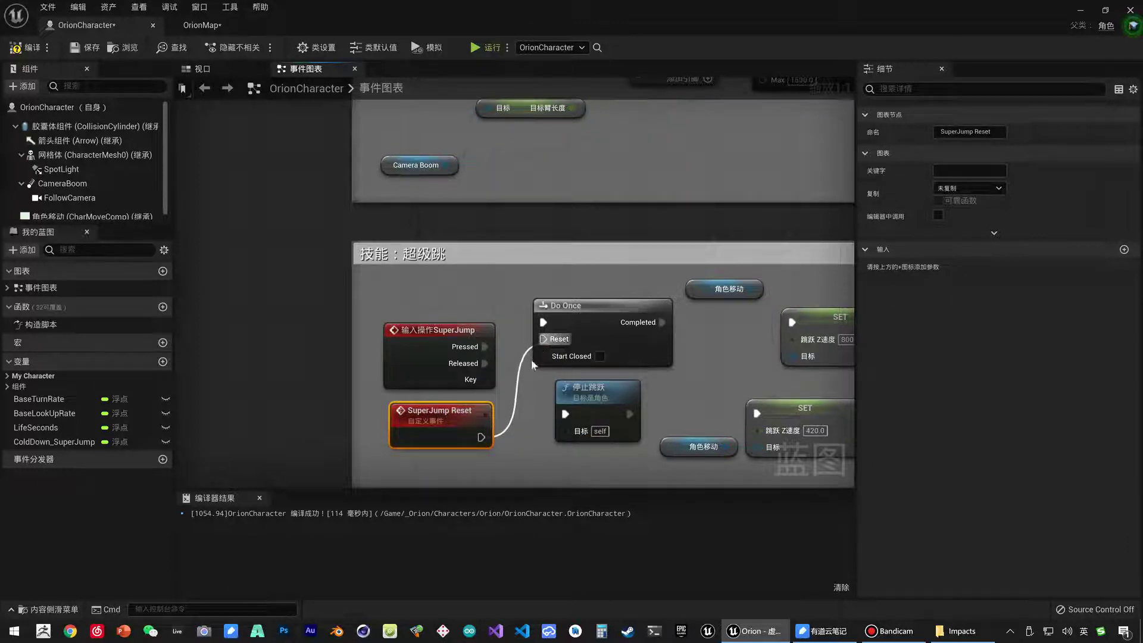
pyautogui.moveTo(441, 416); pyautogui.dragTo(442, 283)
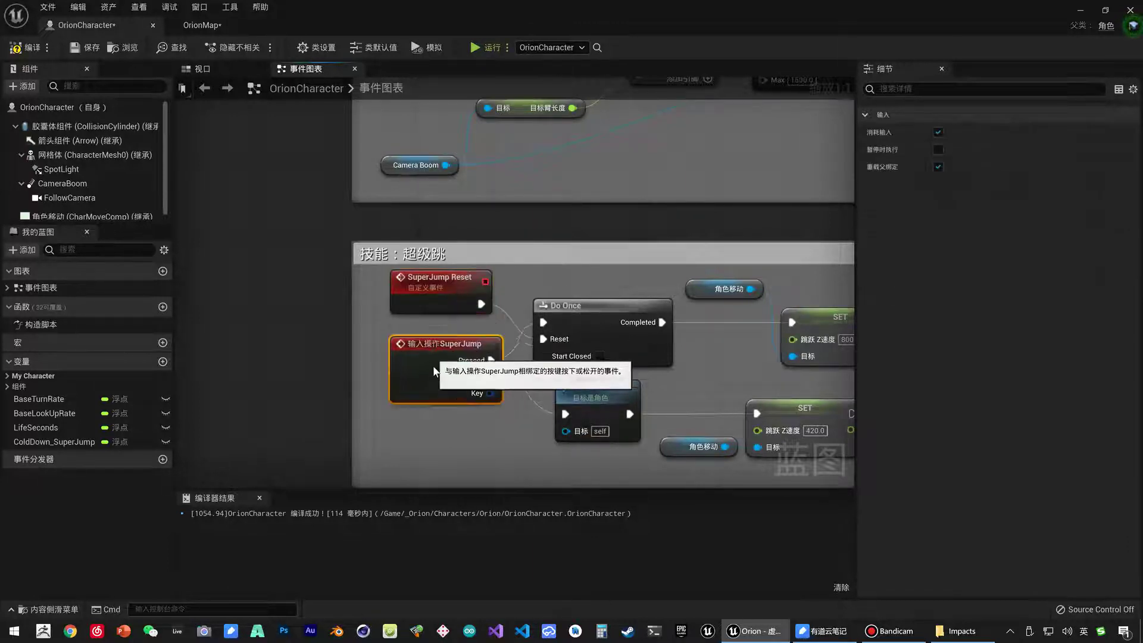
pyautogui.moveTo(442, 337); pyautogui.dragTo(438, 370)
pyautogui.moveTo(466, 288); pyautogui.dragTo(466, 306)
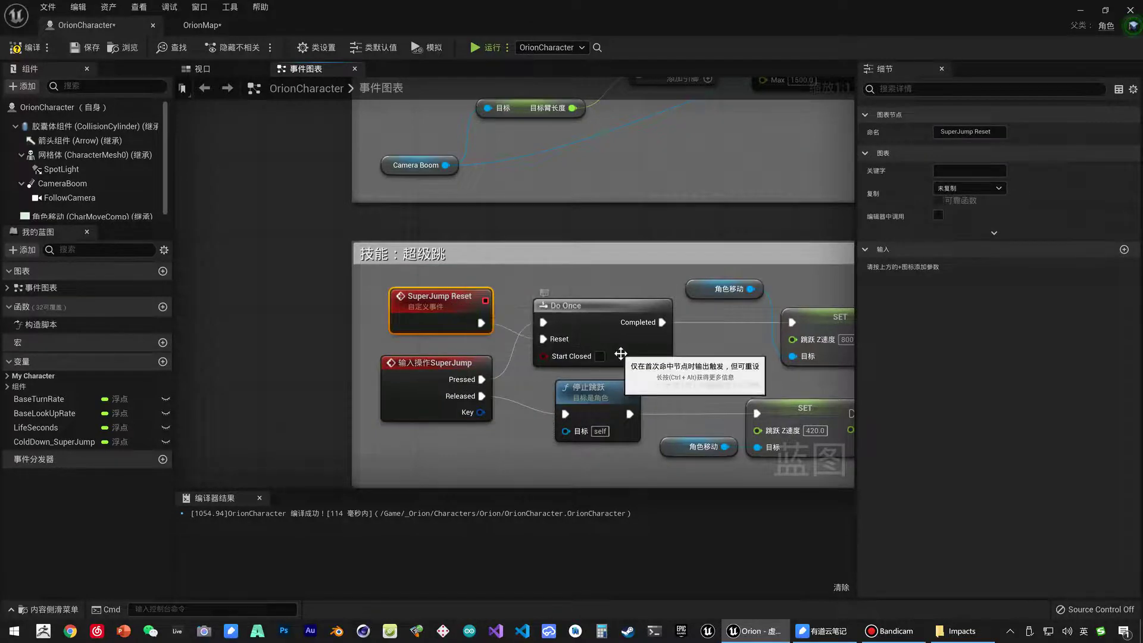
# Add a Delay after the 420 SET node with ColdDown_SuperJump as its Duration.
pyautogui.moveTo(524, 370); pyautogui.dragTo(470, 343, button='right')
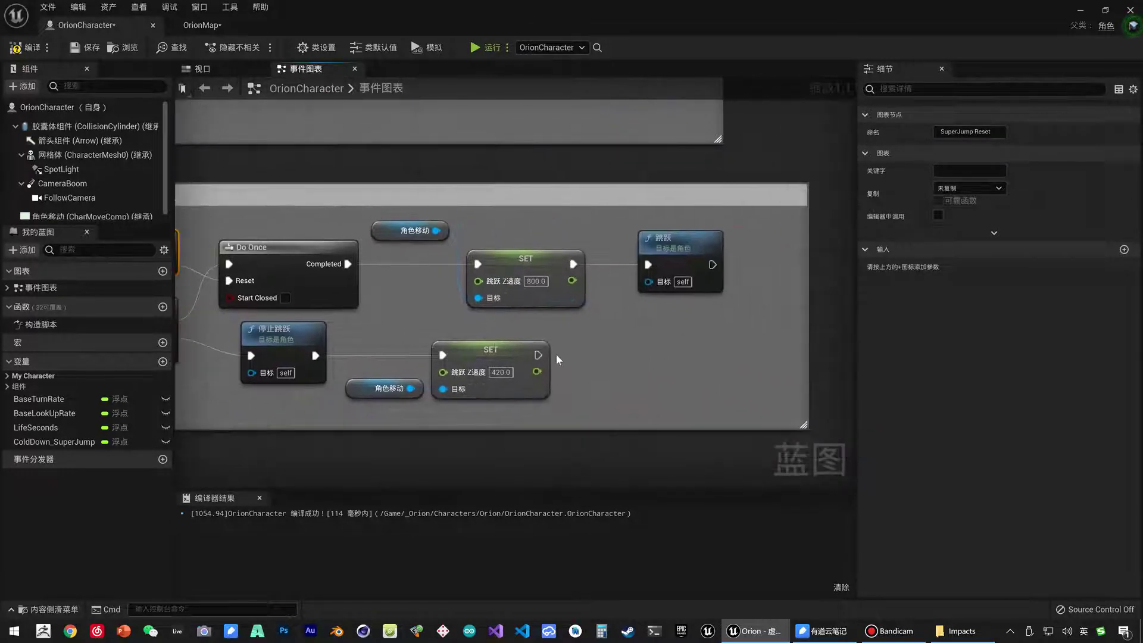
pyautogui.moveTo(537, 356); pyautogui.dragTo(588, 354)
pyautogui.write('de')
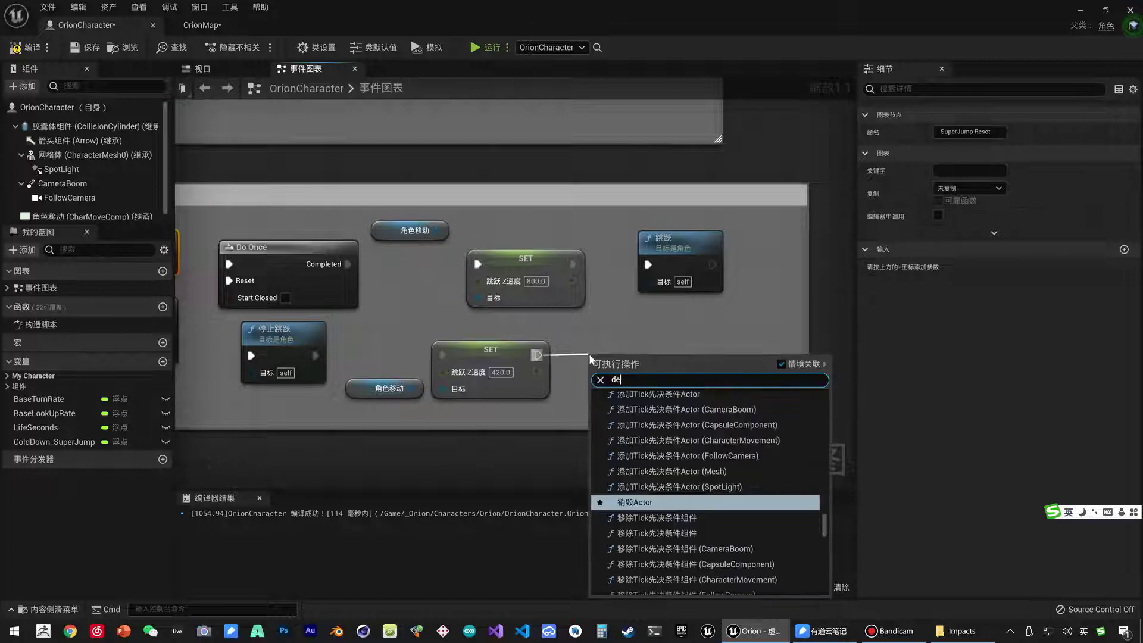
pyautogui.write('lay')
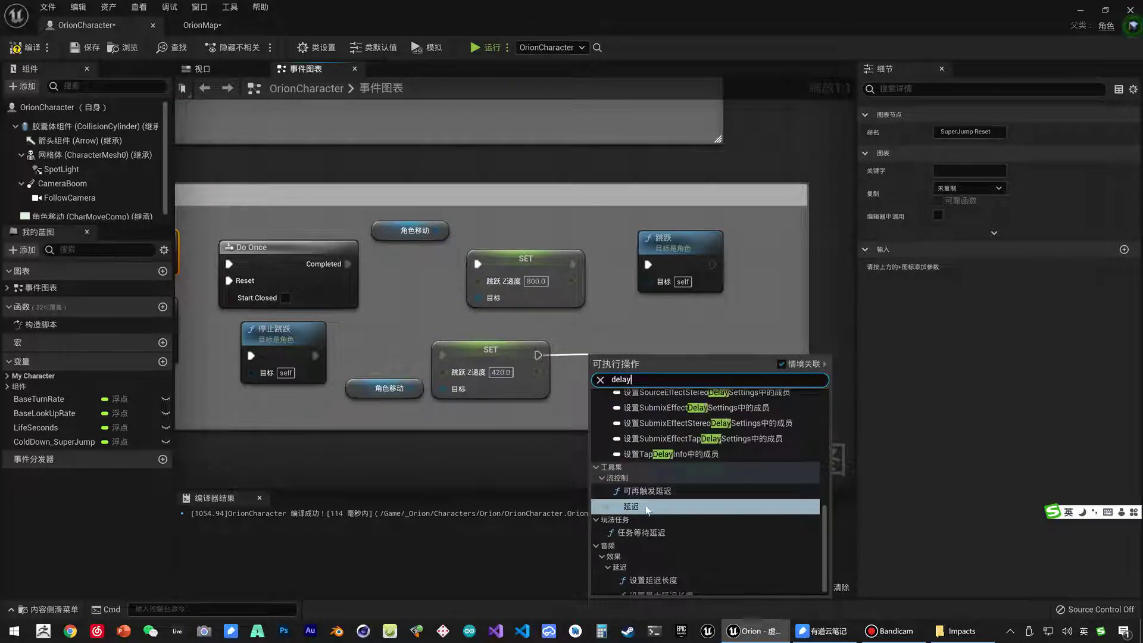
pyautogui.click(649, 502)
pyautogui.moveTo(644, 368); pyautogui.dragTo(653, 338)
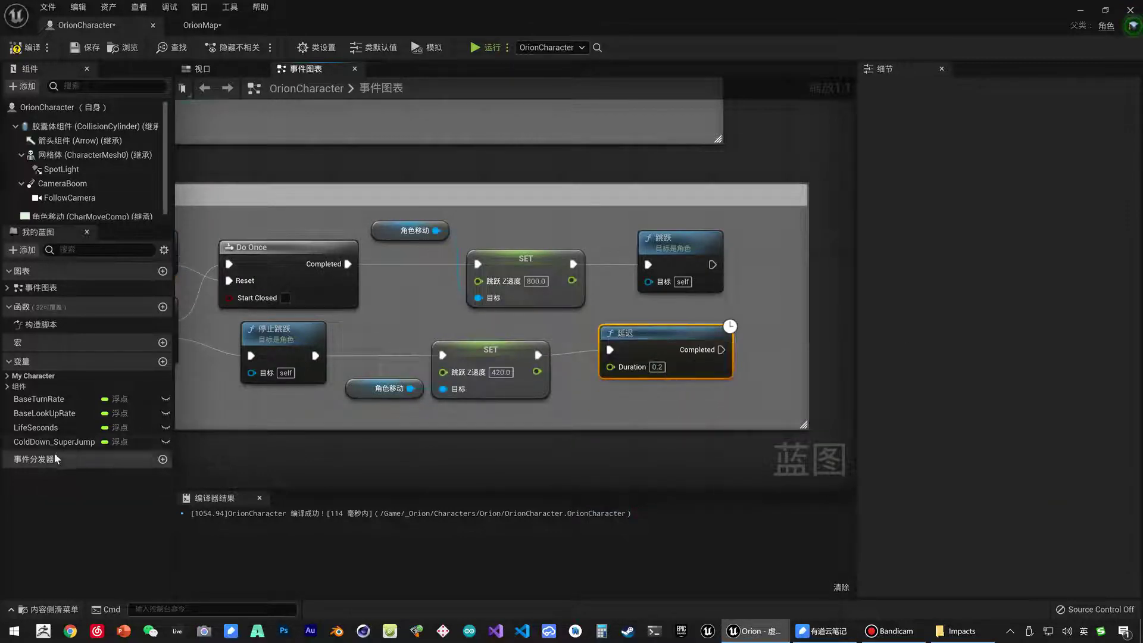
pyautogui.moveTo(140, 441)
pyautogui.mouseDown()
pyautogui.moveTo(123, 447)
pyautogui.moveTo(613, 369)
pyautogui.moveTo(596, 426)
pyautogui.moveTo(669, 406)
pyautogui.mouseUp()
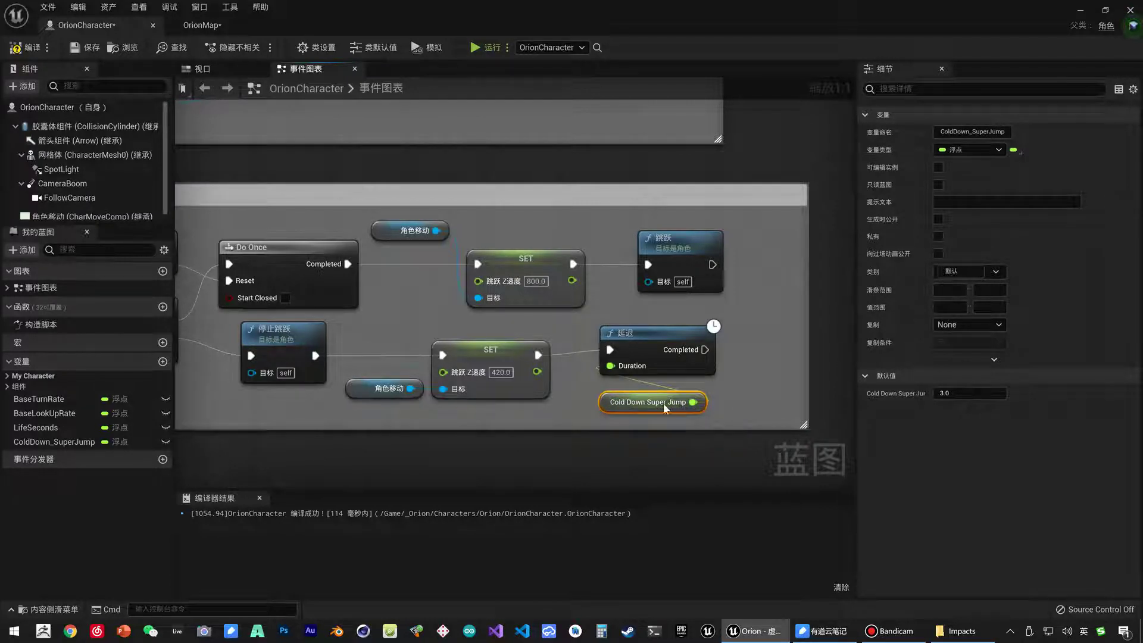
# Call Super Jump Reset from the Delay's Completed output and frame the super-jump group.
pyautogui.click(749, 403)
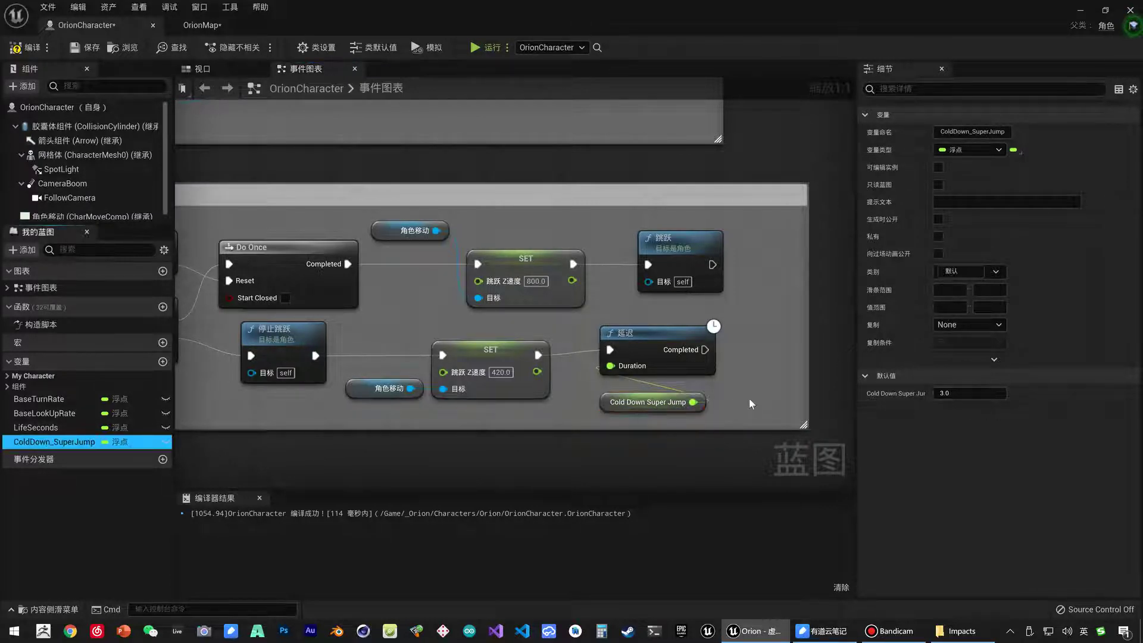
pyautogui.moveTo(748, 404); pyautogui.dragTo(587, 414, button='right')
pyautogui.moveTo(543, 360); pyautogui.dragTo(577, 364)
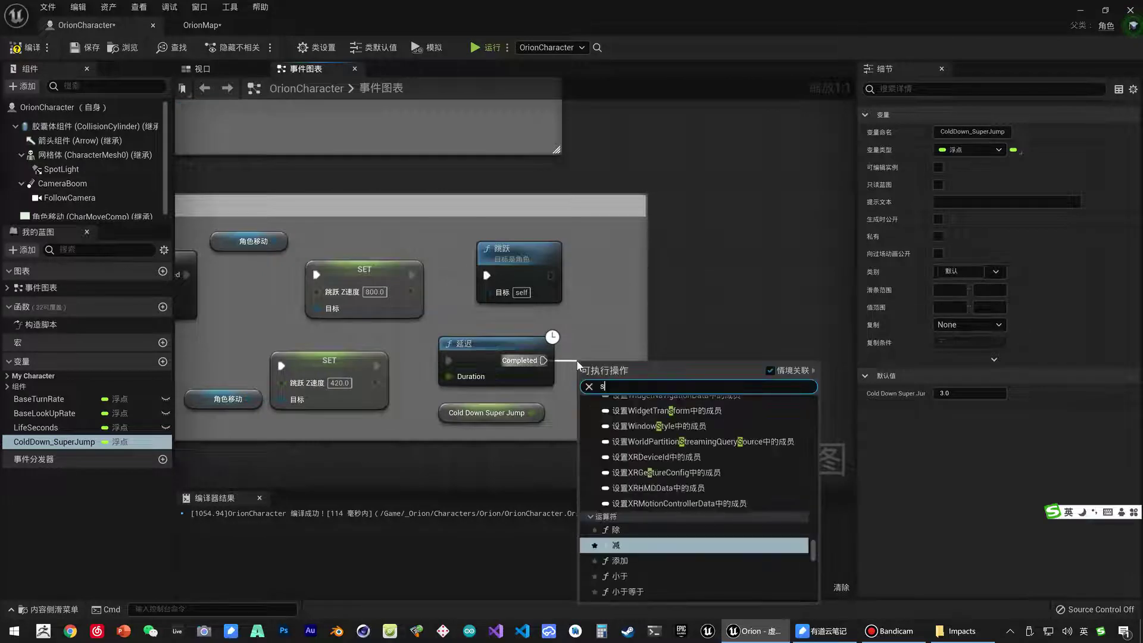
pyautogui.write('super')
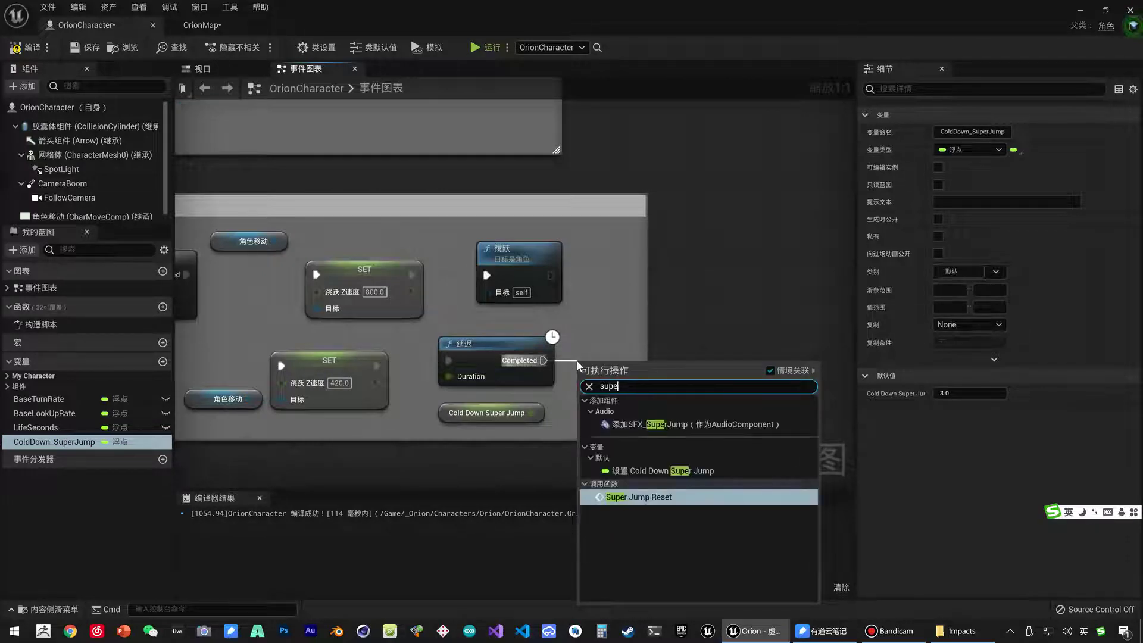
pyautogui.click(657, 495)
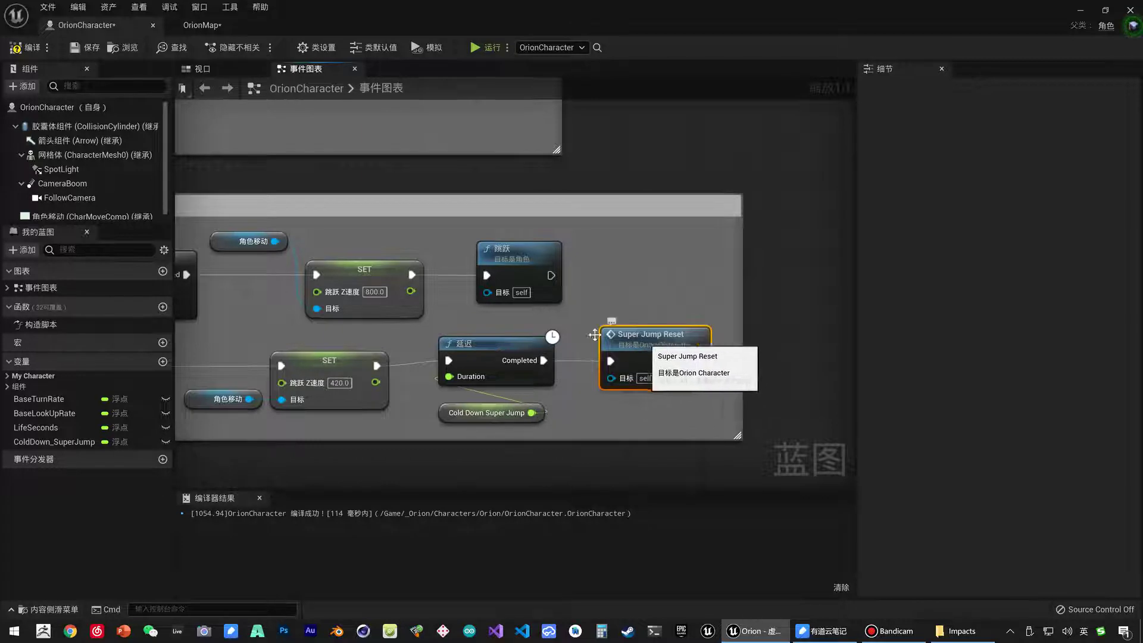
pyautogui.doubleClick(658, 366)
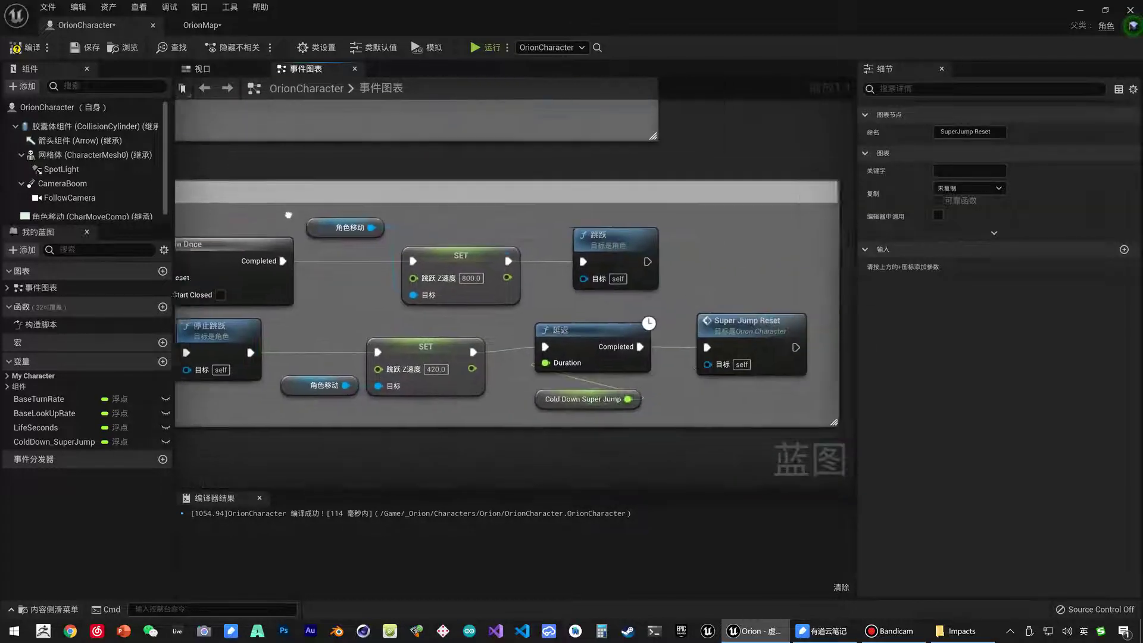
pyautogui.moveTo(557, 303); pyautogui.dragTo(295, 224, button='right')
pyautogui.click(536, 324)
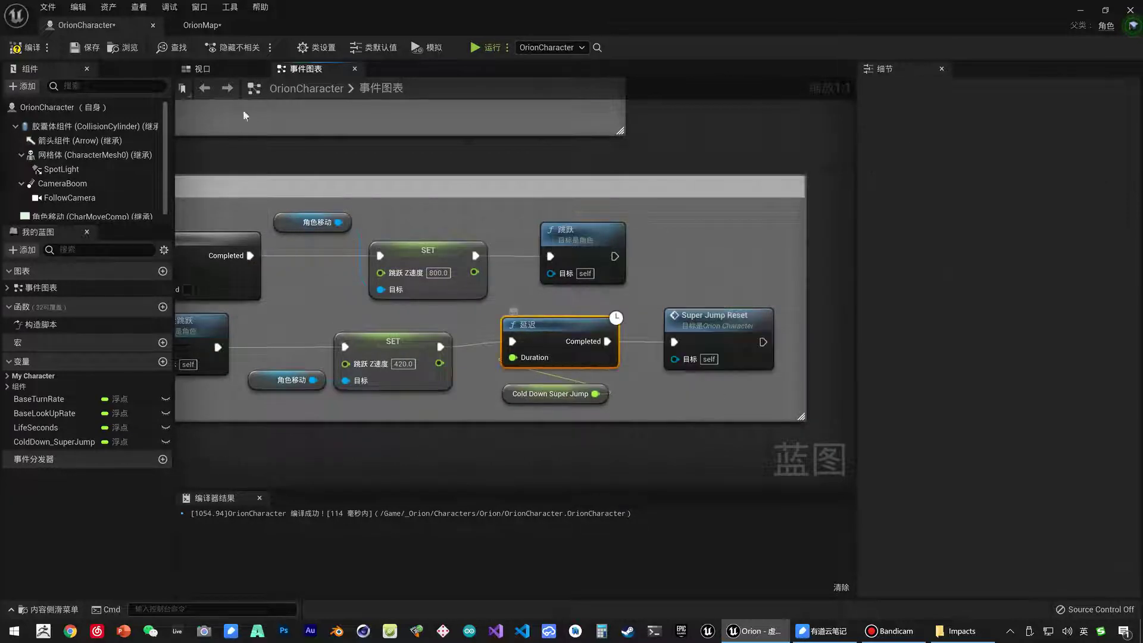
# Compile the blueprint and play-test OrionMap with Alt+P, moving with W, then stop with Escape.
pyautogui.click(14, 47)
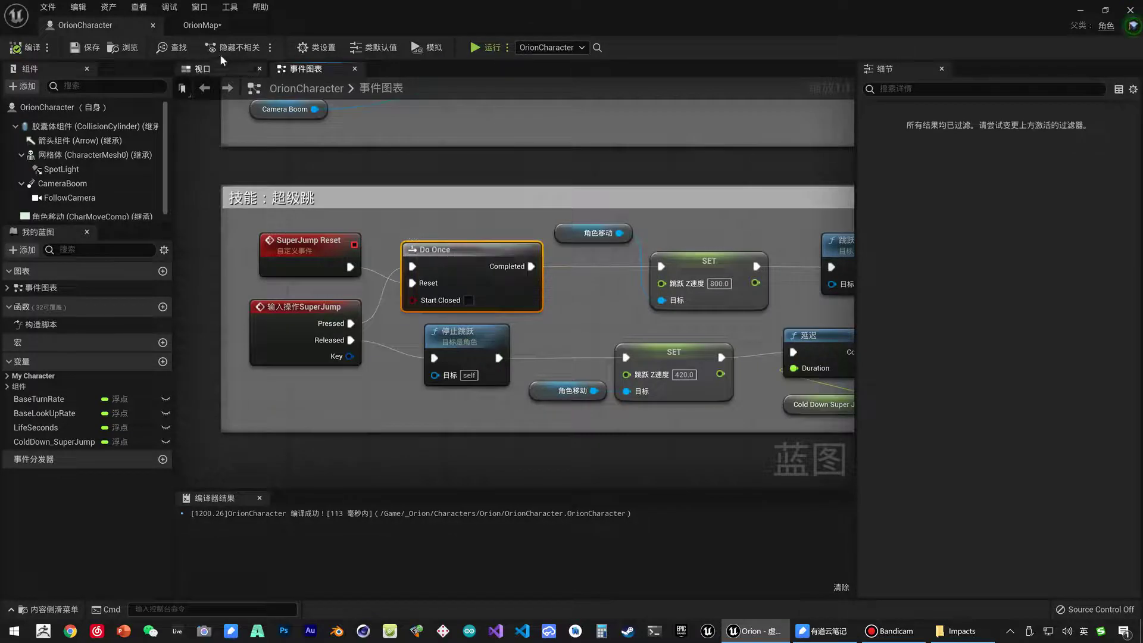
pyautogui.click(205, 28)
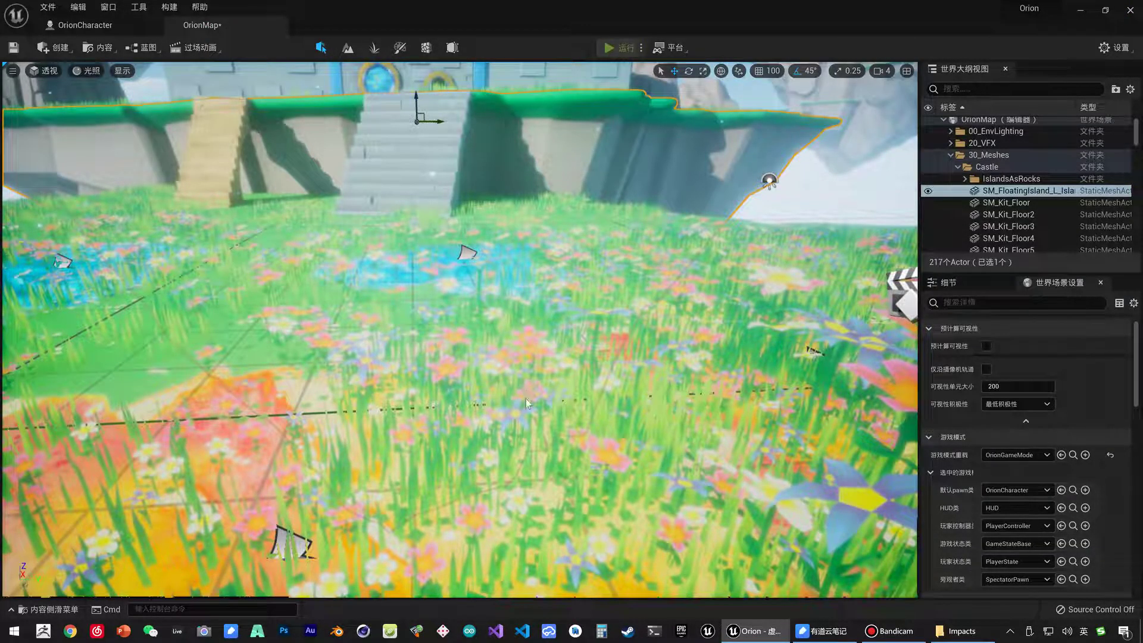
pyautogui.hotkey('alt', 'p')
pyautogui.press('w')
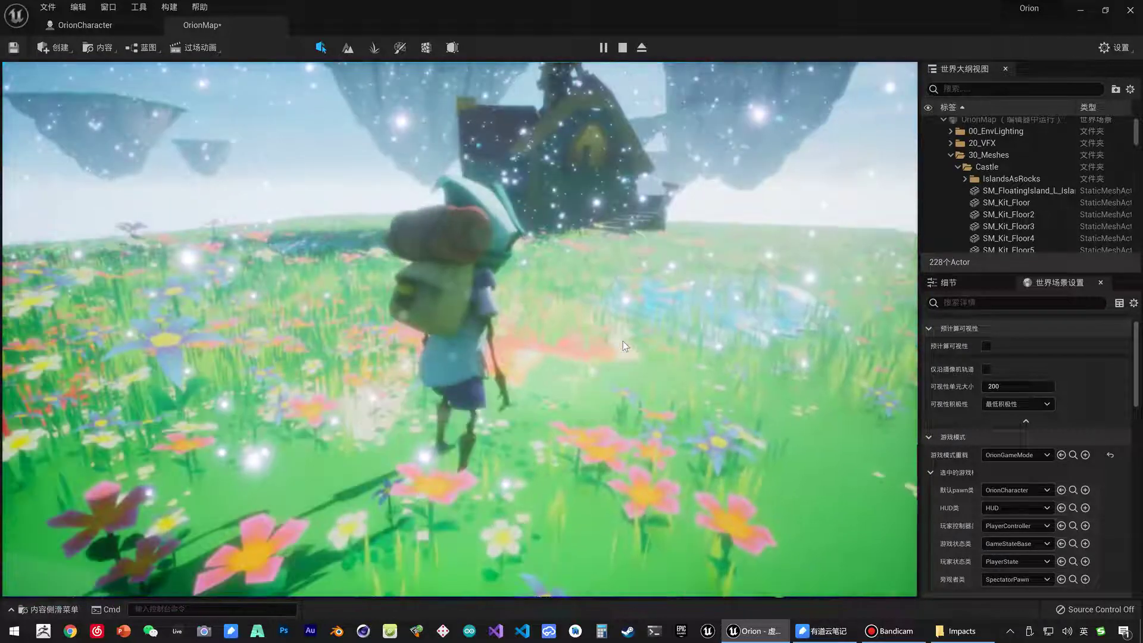
pyautogui.press('Escape')
# Back in the OrionCharacter graph, confirm ColdDown_SuperJump's 3.0 default beside the Delay chain.
pyautogui.click(84, 25)
pyautogui.moveTo(705, 347); pyautogui.dragTo(569, 337, button='right')
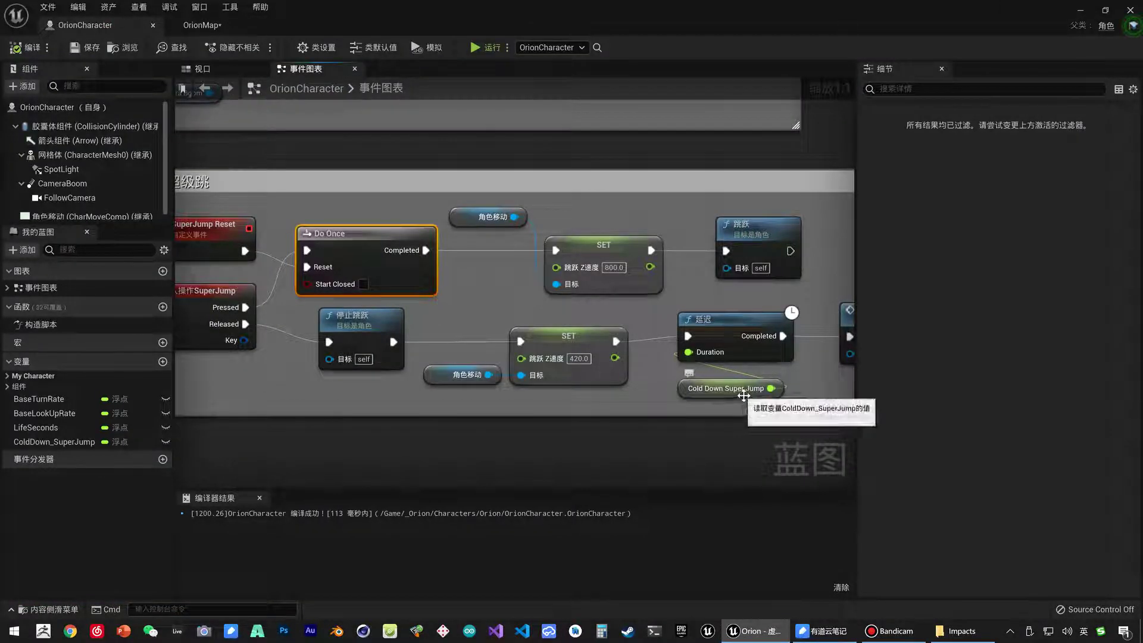
pyautogui.moveTo(701, 407); pyautogui.dragTo(575, 392, button='right')
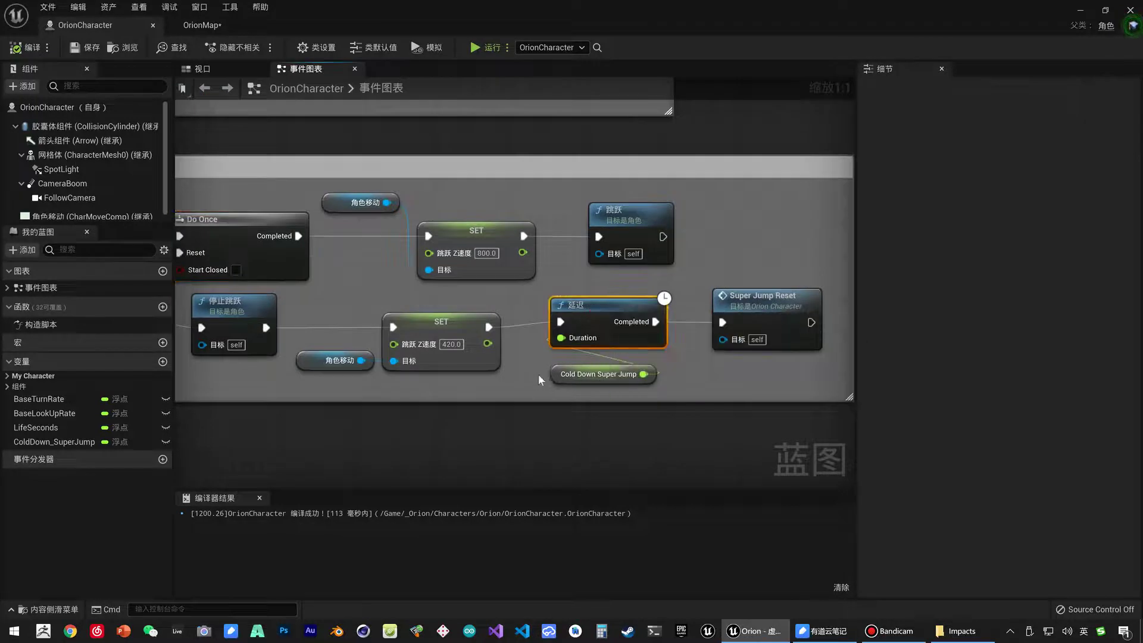
pyautogui.click(626, 380)
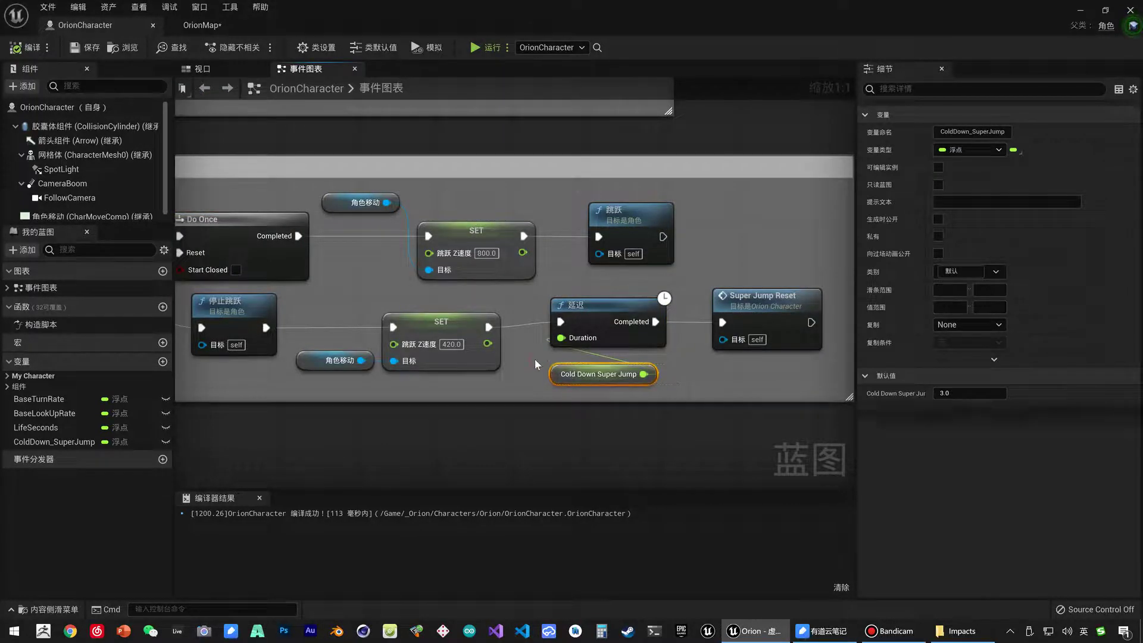